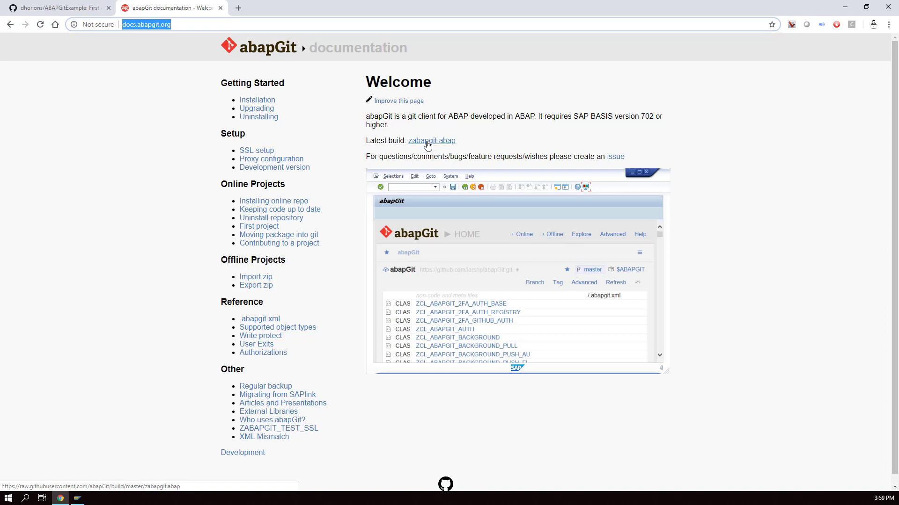
Open the raw zabapgit.abap 'Latest build' source and select its entire text.
left_click(427, 145)
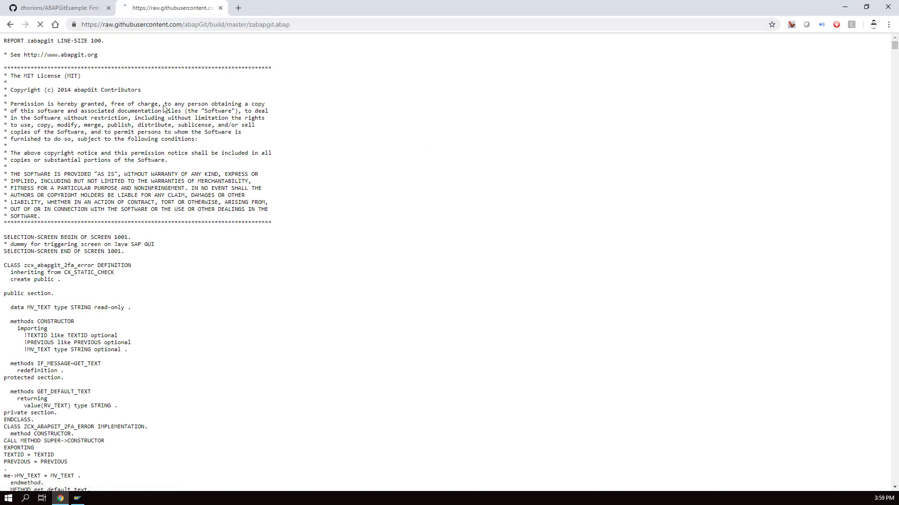
key("ctrl+a")
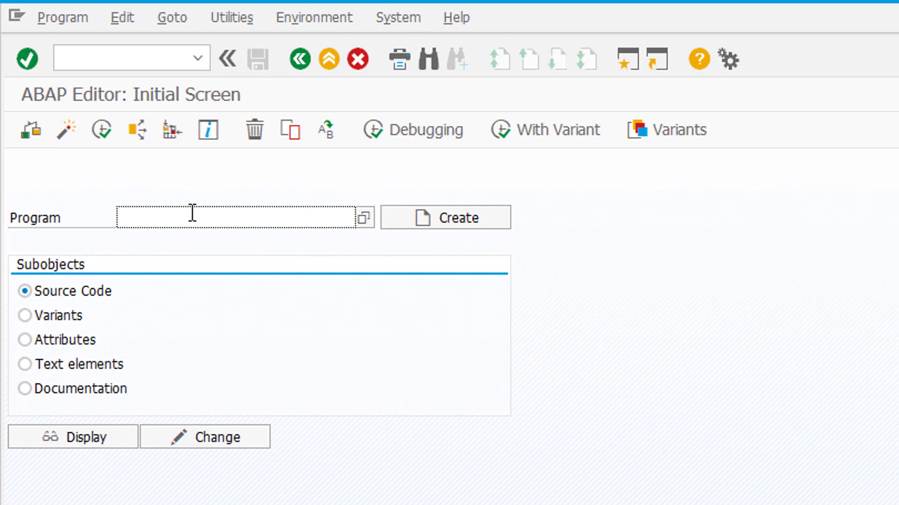
Create ZABAPGIT as a local executable program titled 'ABAP Git' and select its default code.
type("zabapgit")
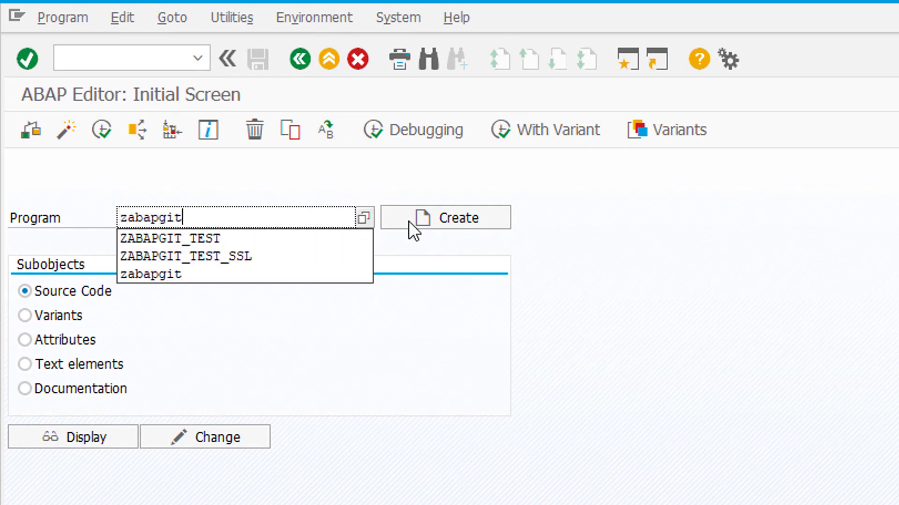
left_click(408, 221)
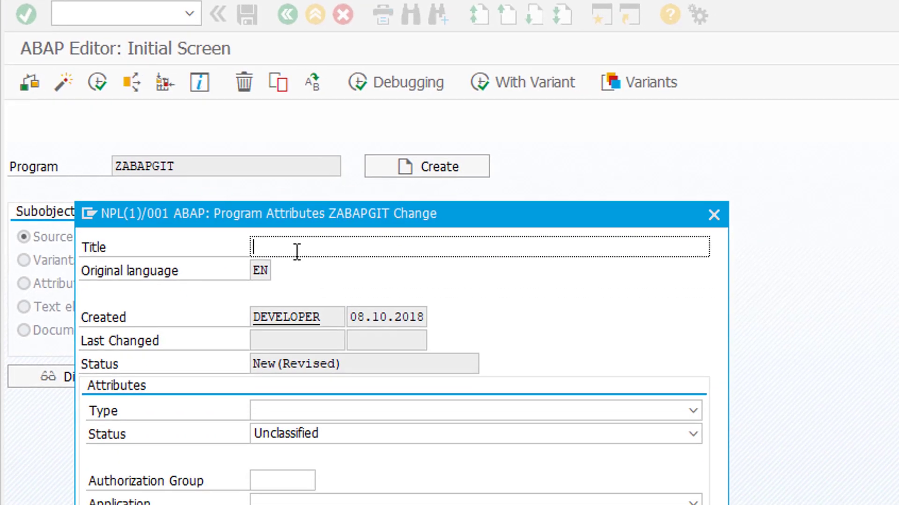
type("ABAP Git")
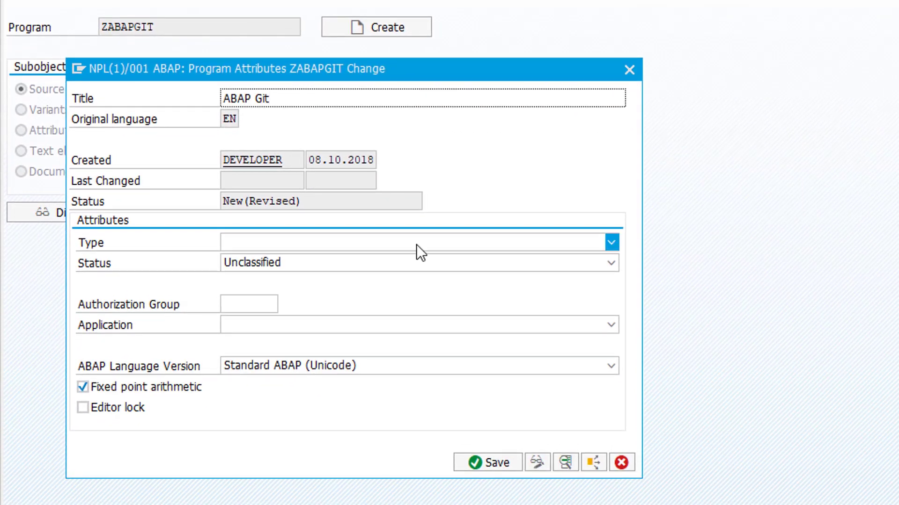
left_click(409, 244)
left_click(399, 262)
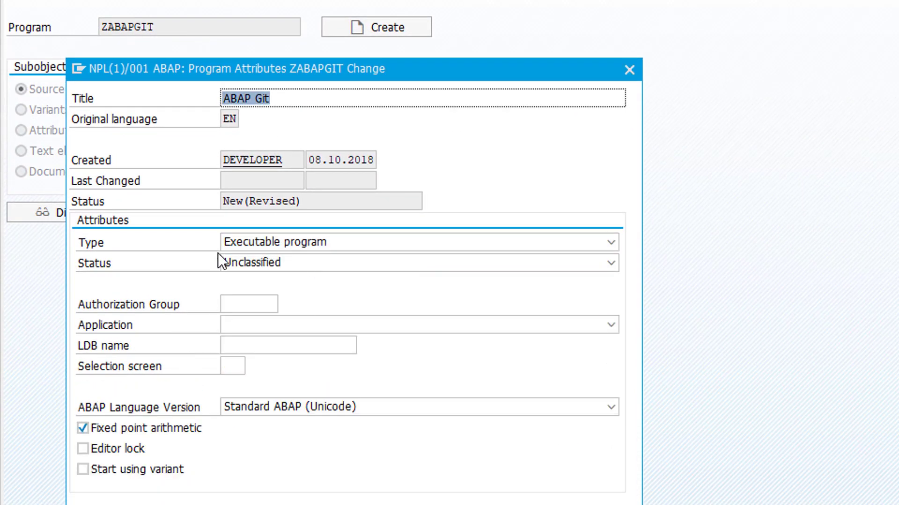
key("Return")
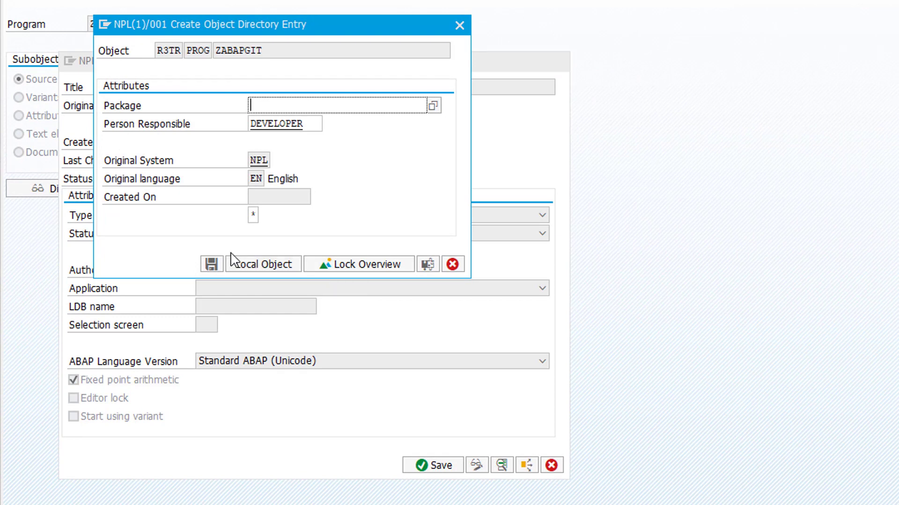
left_click(274, 265)
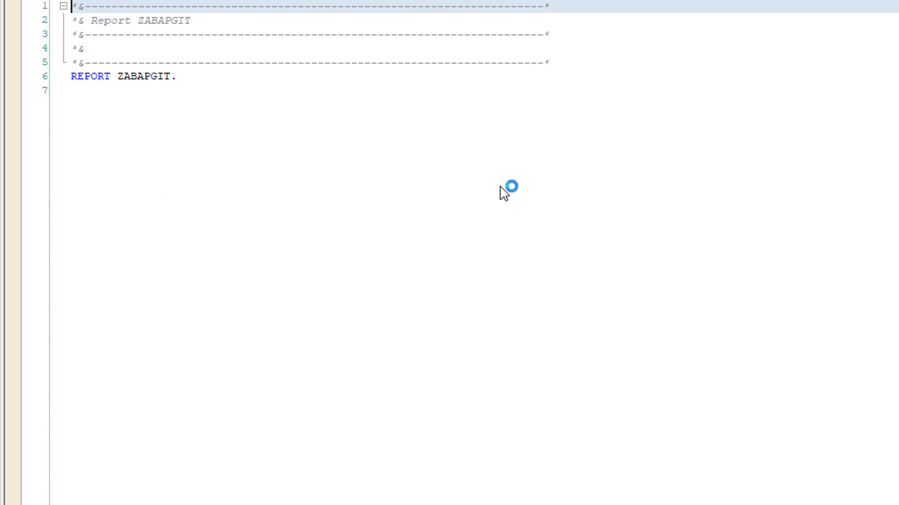
left_click(281, 172)
key("ctrl+a")
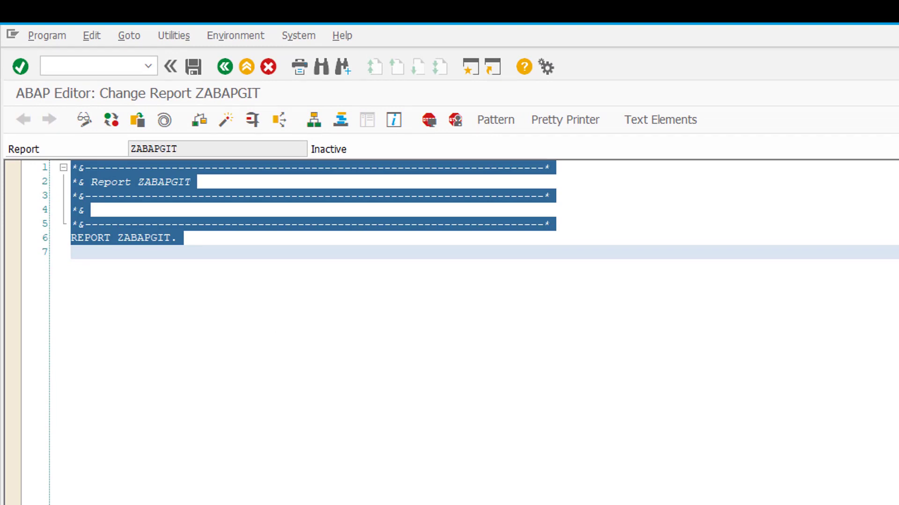
Paste the full abapGit source over ZABAPGIT's default code, then return to display mode.
key("ctrl+v")
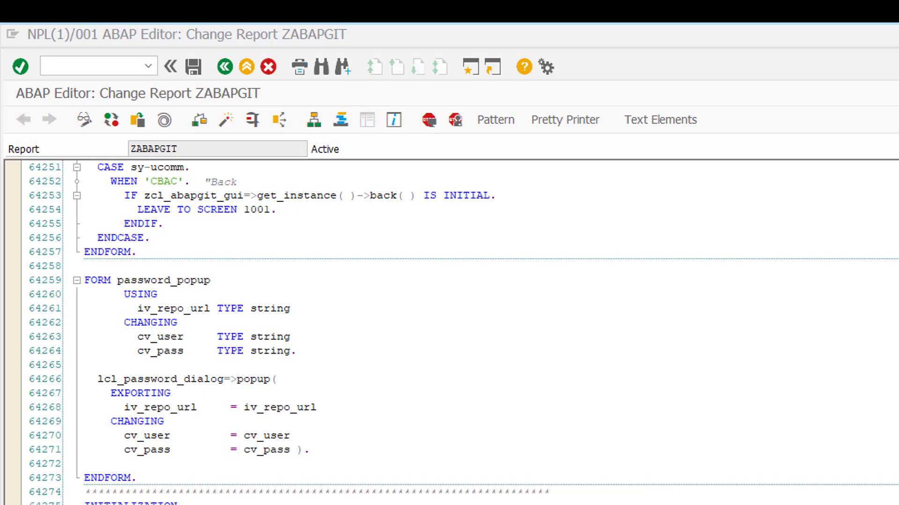
key("ctrl+F1")
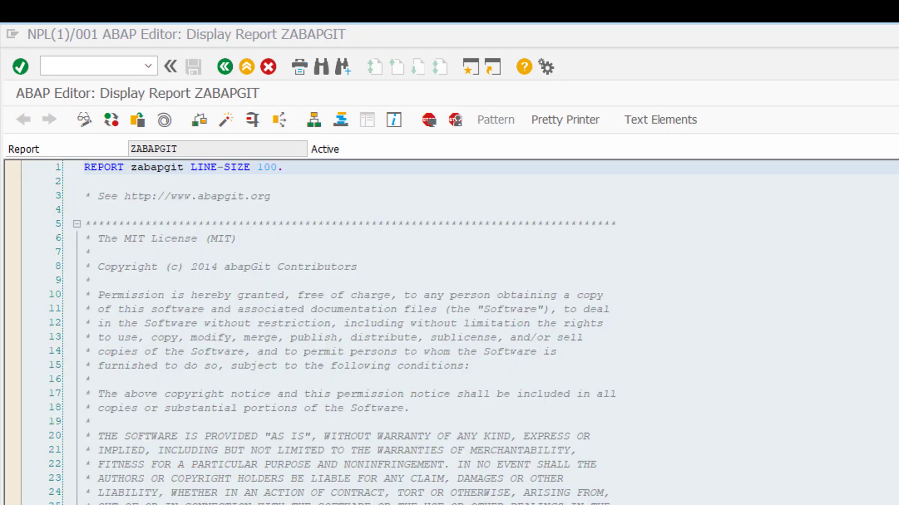
Via /nrz10, open the DEFAULT profile for extended maintenance in change mode, confirming the caution.
left_click(103, 70)
type("/nrz10")
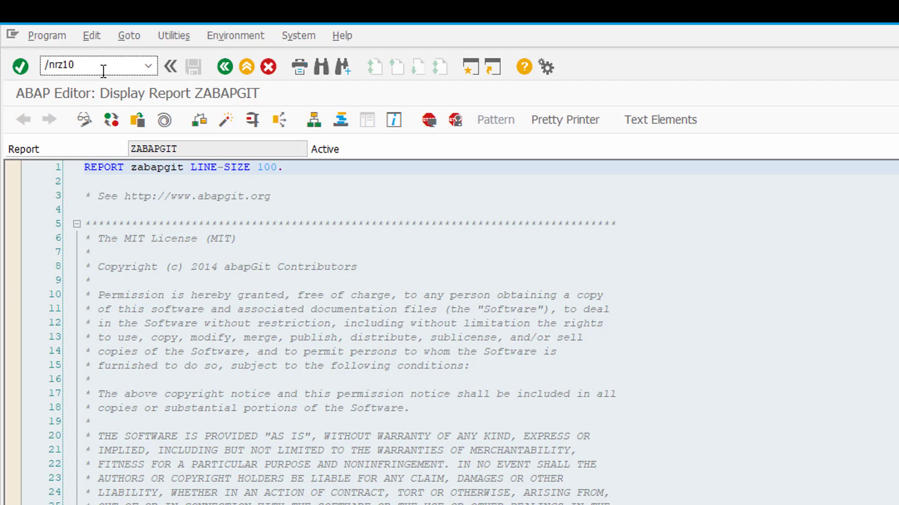
key("Return")
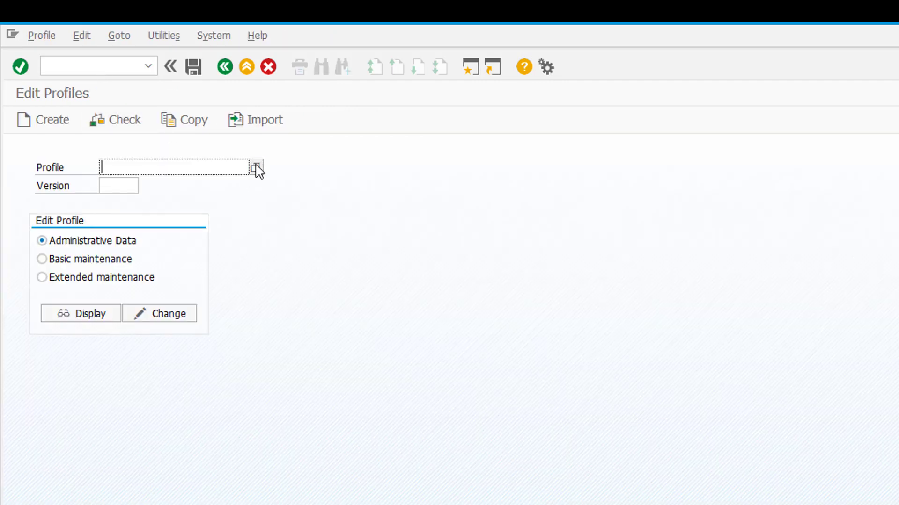
left_click(255, 167)
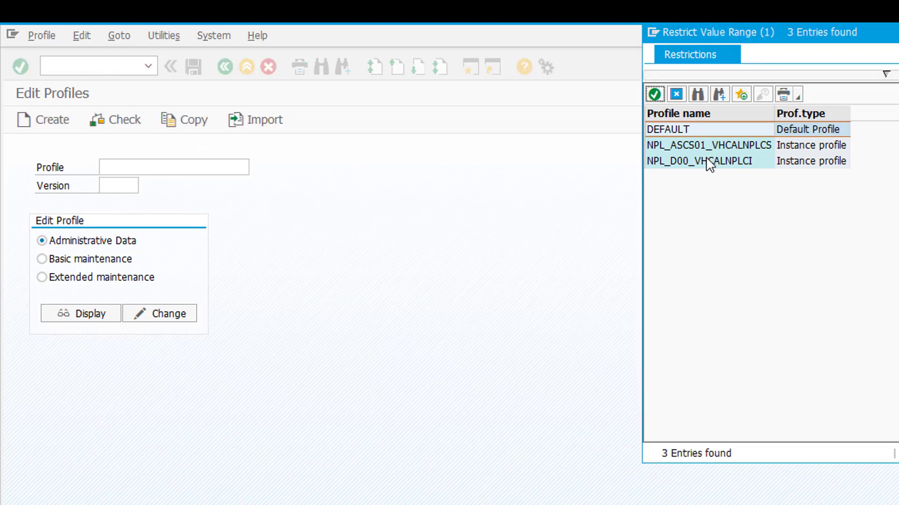
double_click(708, 128)
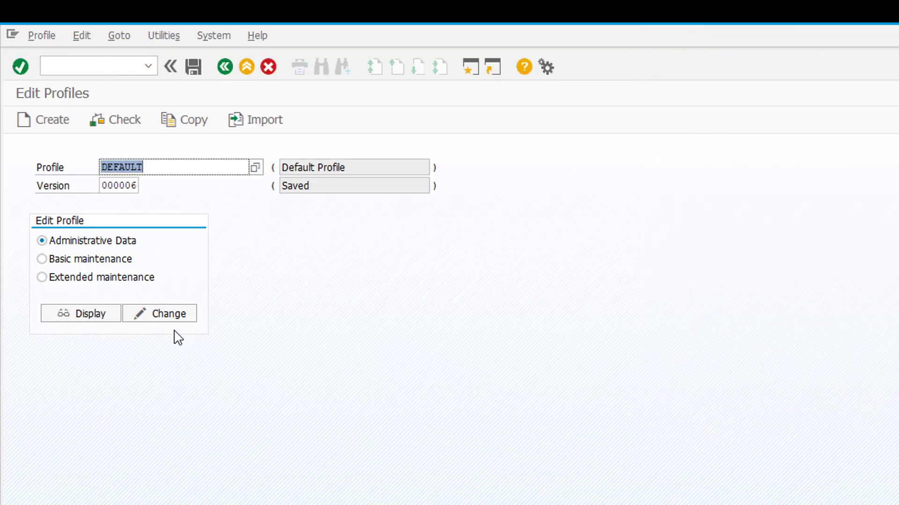
left_click(108, 278)
left_click(149, 320)
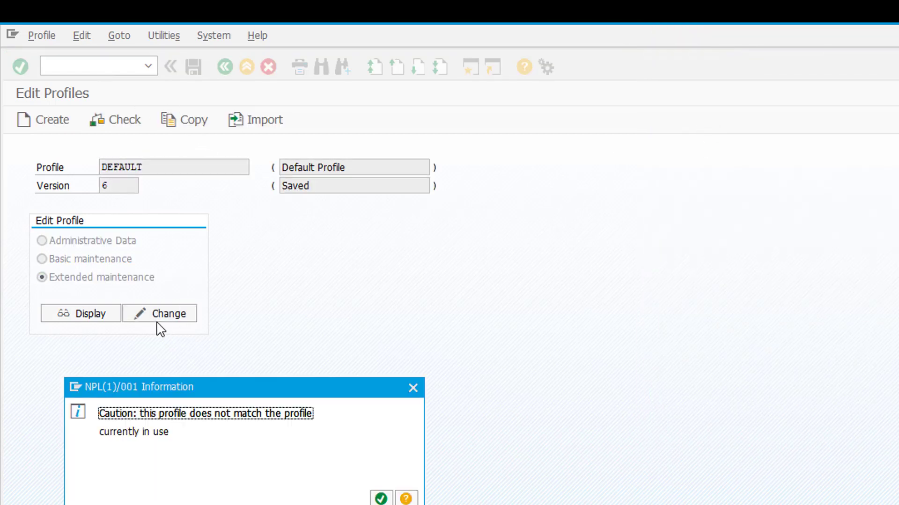
left_click(382, 499)
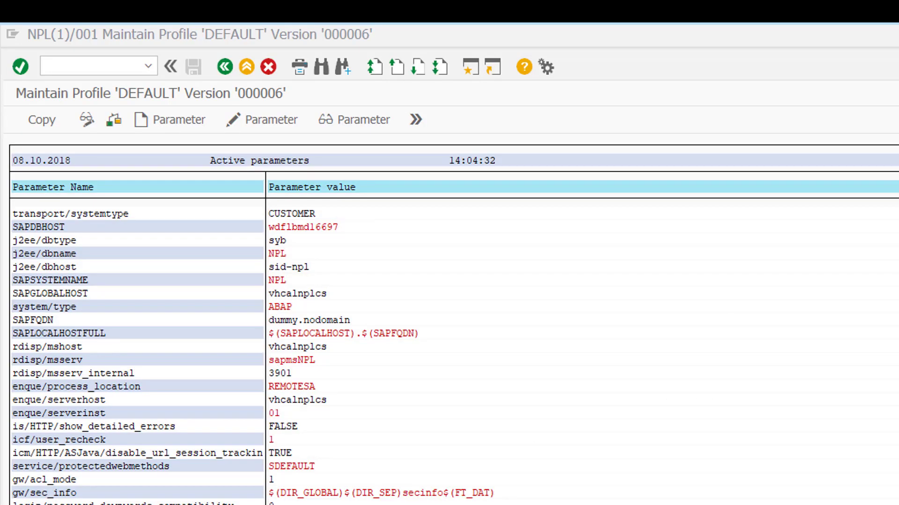
Create parameter ssl/client_ciphersuites = 150:PFS:HIGH::EC_P256:EC_HIGH, then return Chrome to the abapGit docs home.
left_click(146, 121)
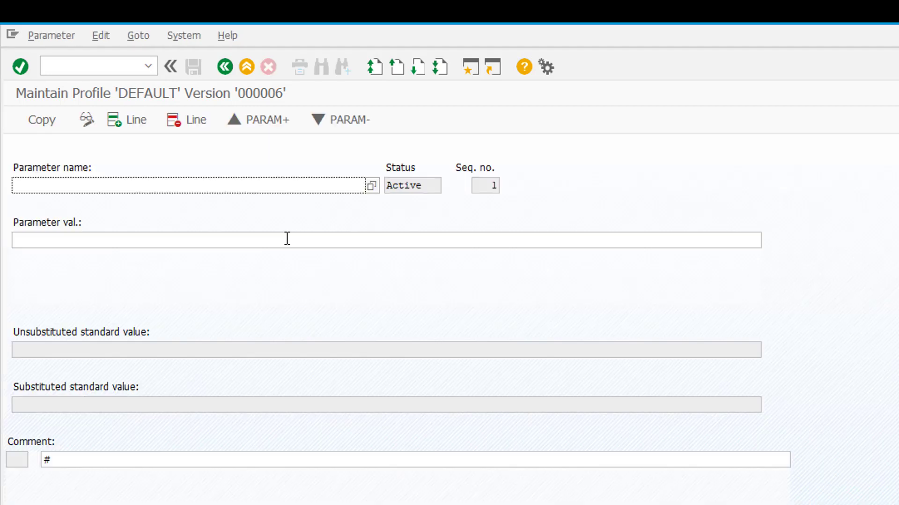
type("ssl/client_ciphersuites")
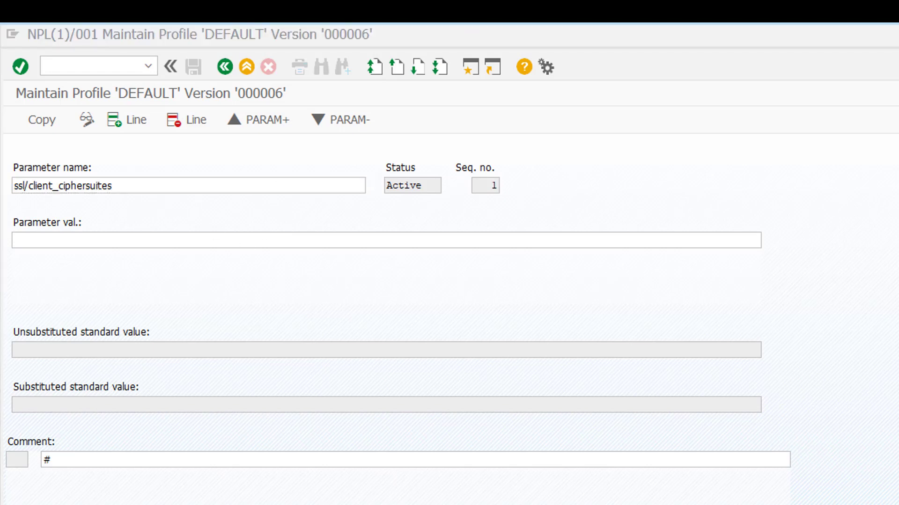
left_click(107, 240)
type("150:PFS:HIGH::EC_P256:EC_HIGH")
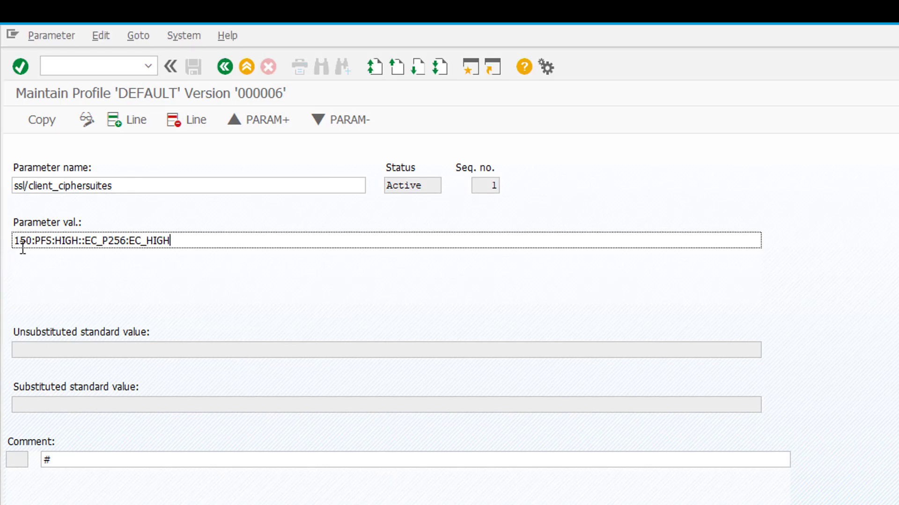
key("alt+Tab")
left_click(18, 67)
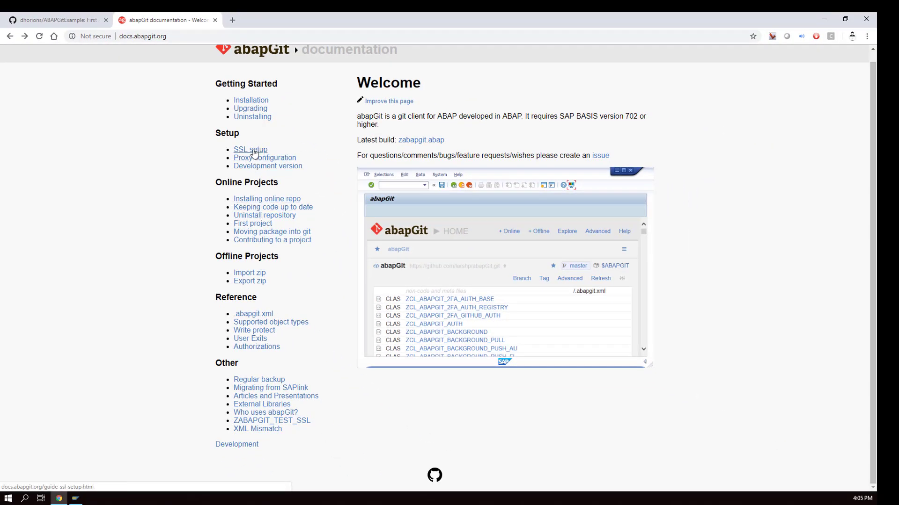
Open the abapGit SSL setup guide and select both ssl parameter lines in its GitHub section.
left_click(253, 149)
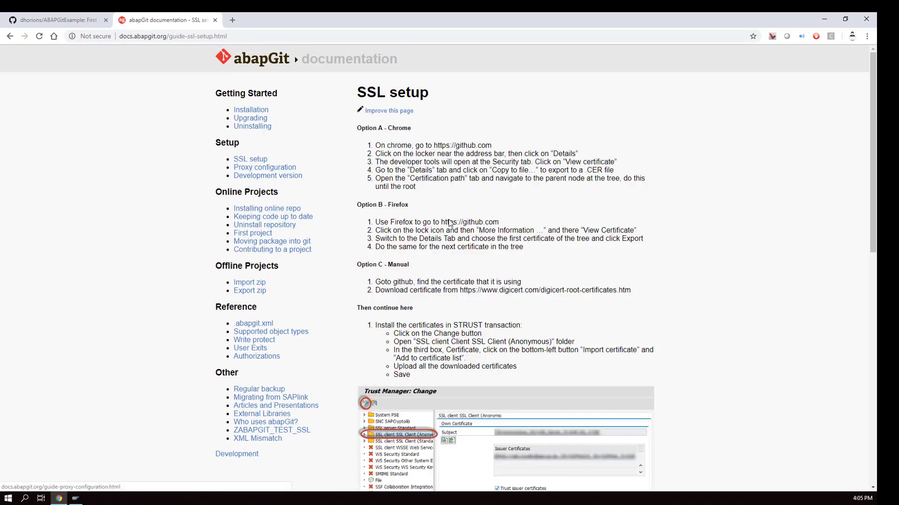
scroll(482, 234, "down", 10)
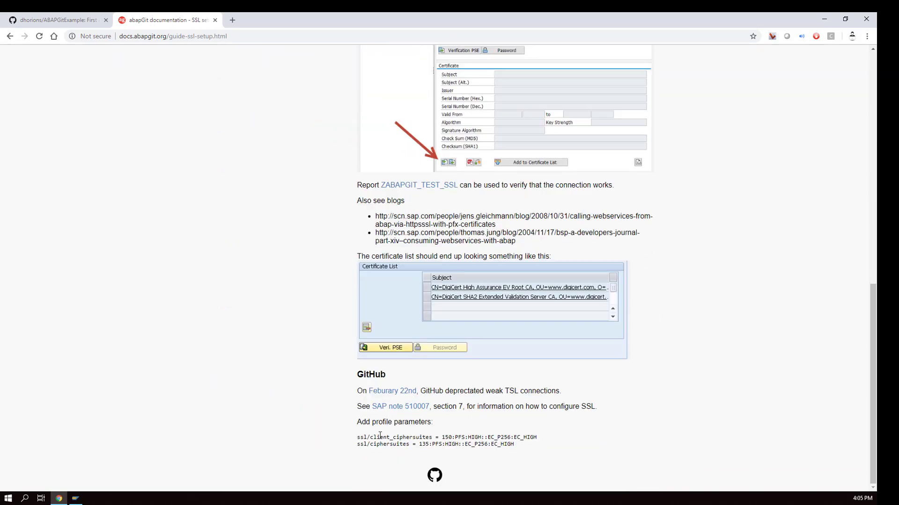
left_click_drag(357, 437, 538, 445)
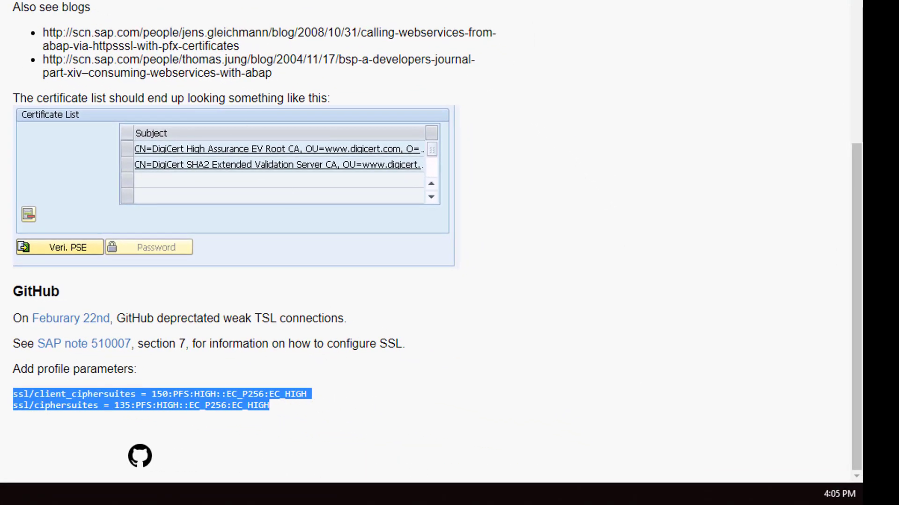
scroll(251, 123, "up", 10)
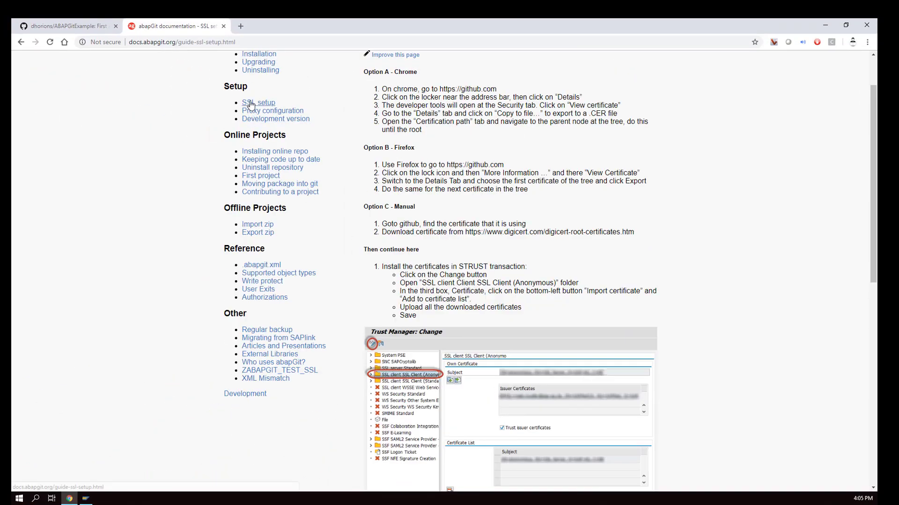
Apply value 150:PFS:HIGH::EC_P256:EC_HIGH to ssl/client_ciphersuites and save the change.
left_click(825, 25)
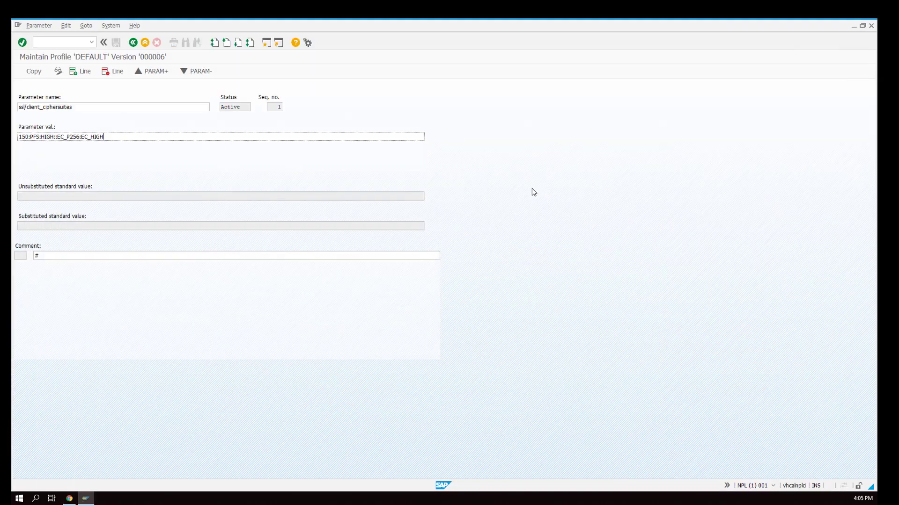
left_click(133, 137)
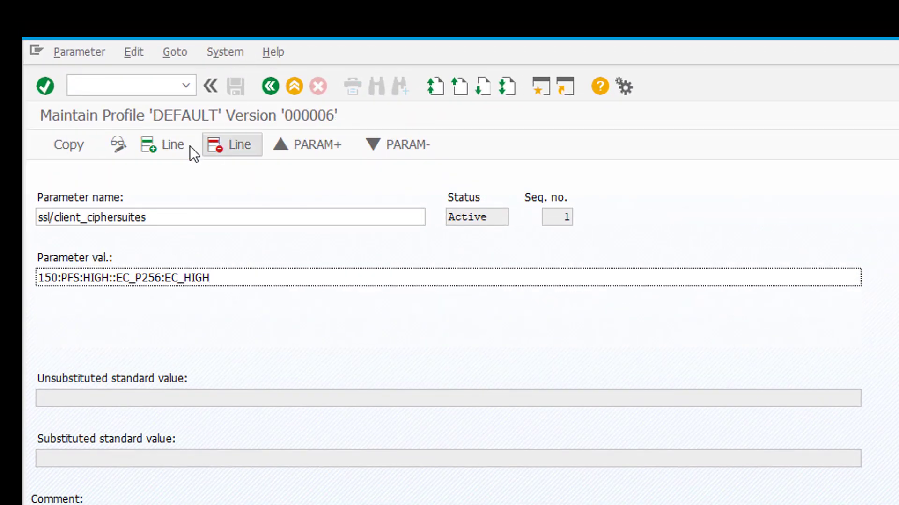
left_click(57, 150)
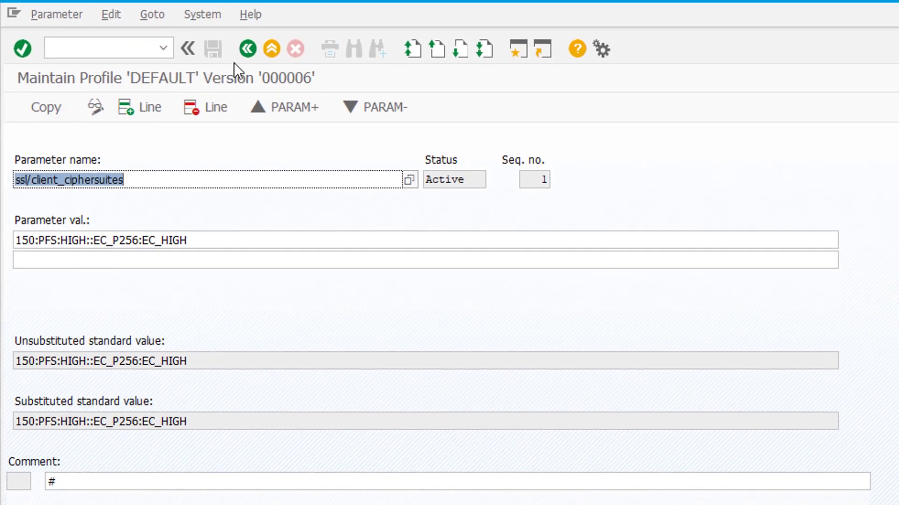
left_click(252, 58)
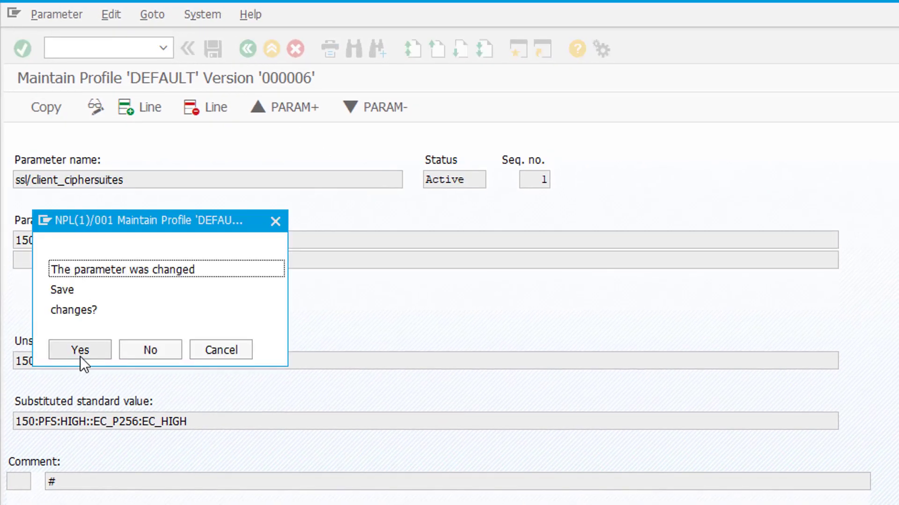
left_click(82, 352)
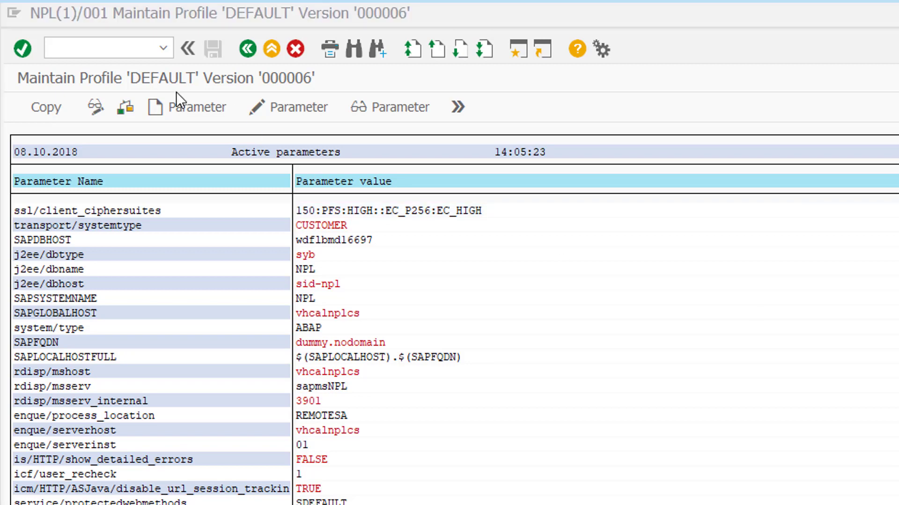
Add ssl/ciphersuites with value 135:PFS:HIGH::EC_P256:EC_HIGH to the DEFAULT profile and save it.
left_click(196, 113)
key("ctrl+v")
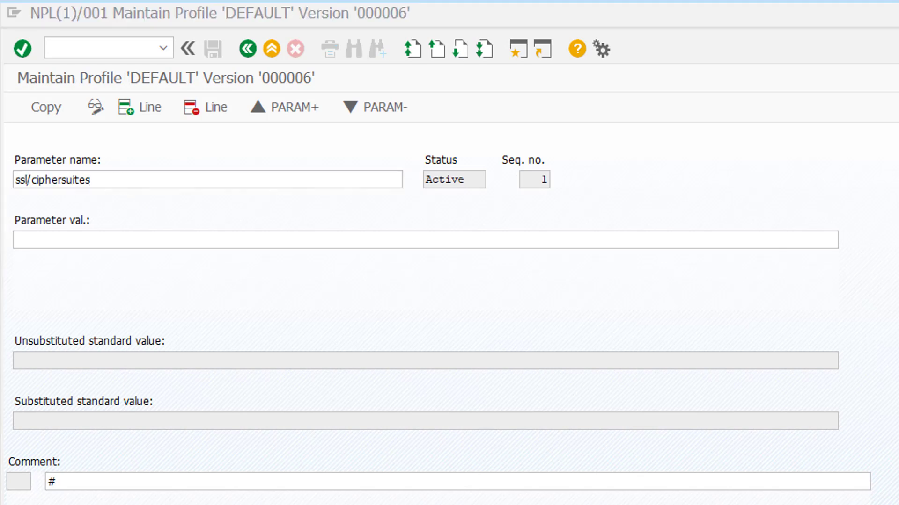
left_click(92, 244)
key("ctrl+v")
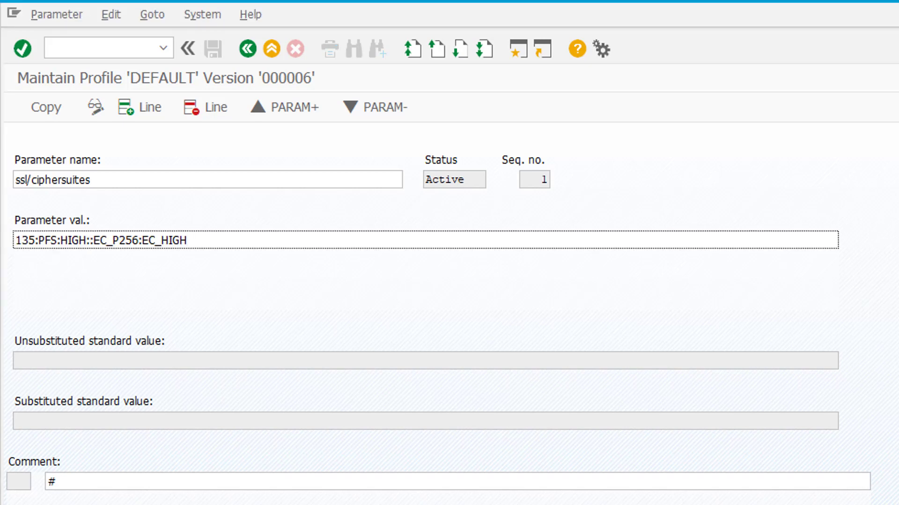
left_click(61, 106)
left_click(245, 51)
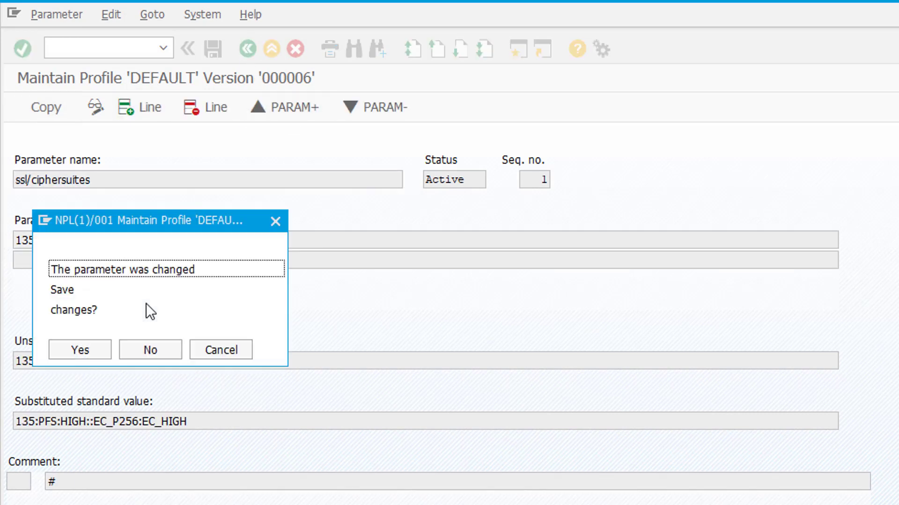
left_click(87, 353)
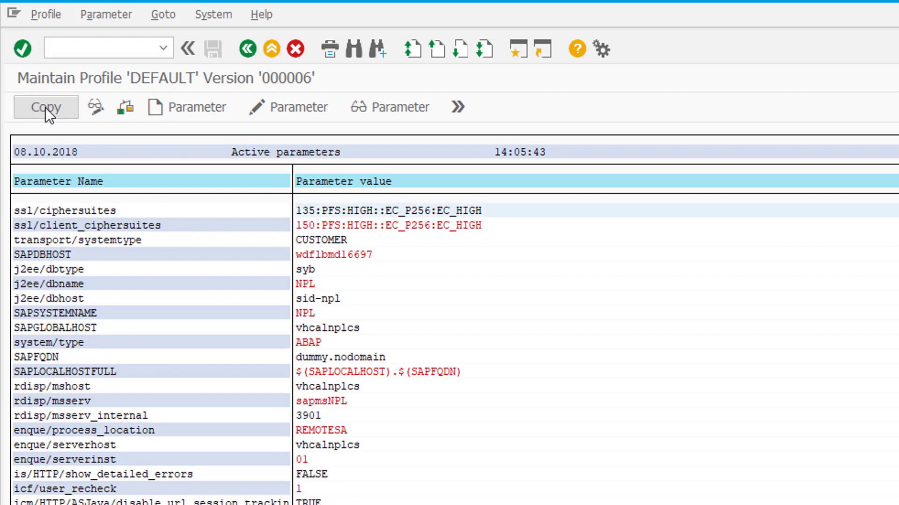
Save the DEFAULT profile and review the parameter values flagged with errors.
left_click(57, 17)
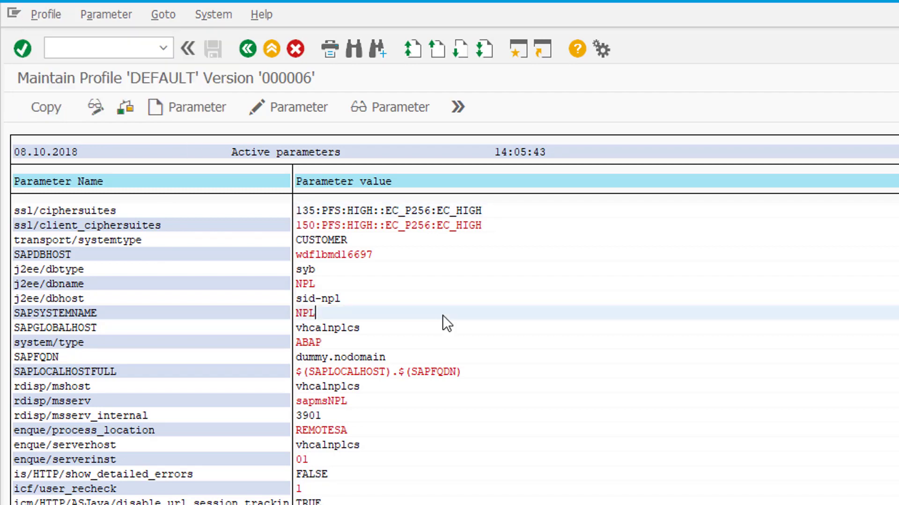
left_click(249, 47)
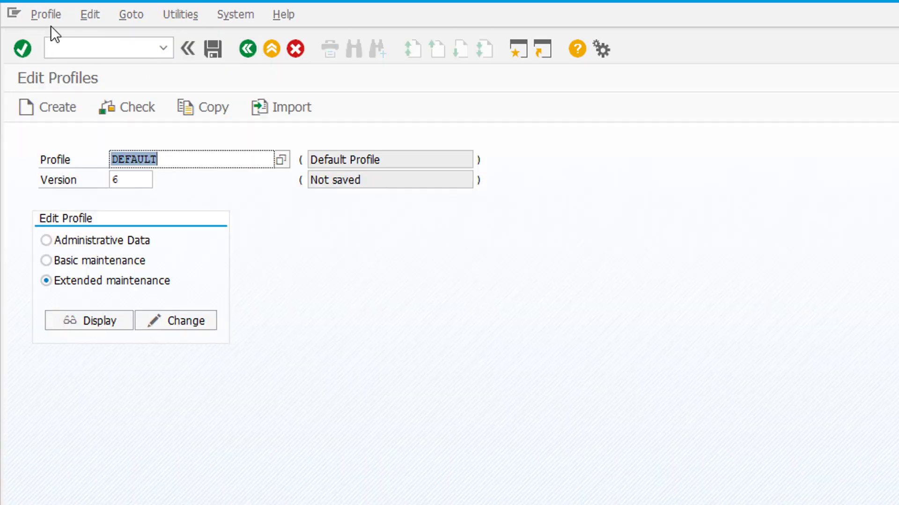
left_click(50, 14)
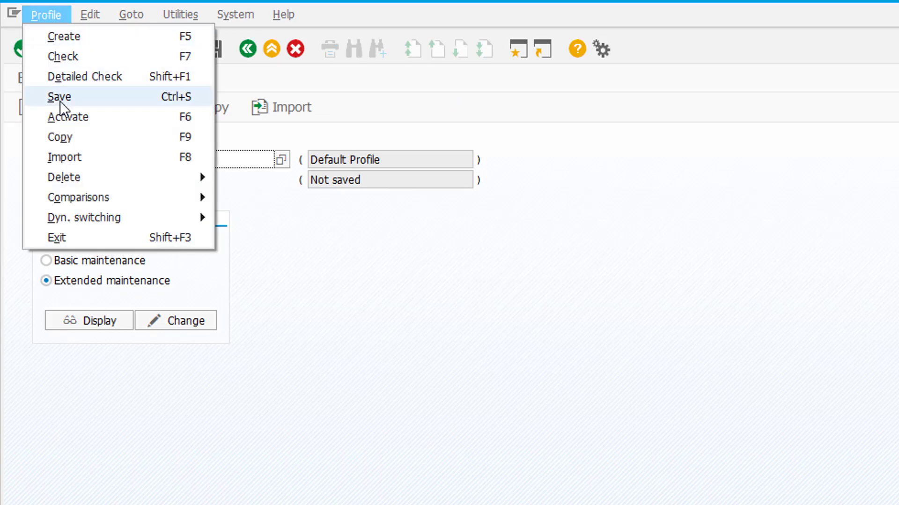
left_click(63, 103)
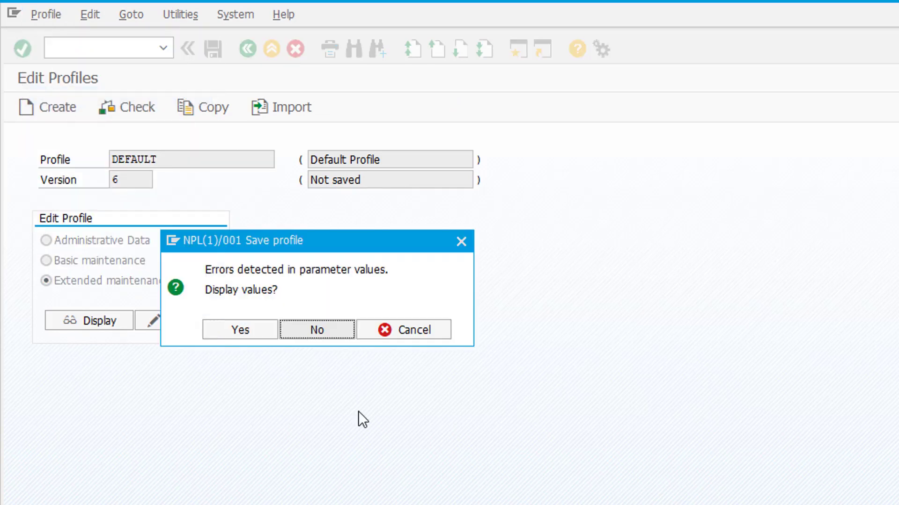
left_click(227, 331)
Activate the DEFAULT profile as version 000007 and acknowledge the confirmation message.
left_click(40, 15)
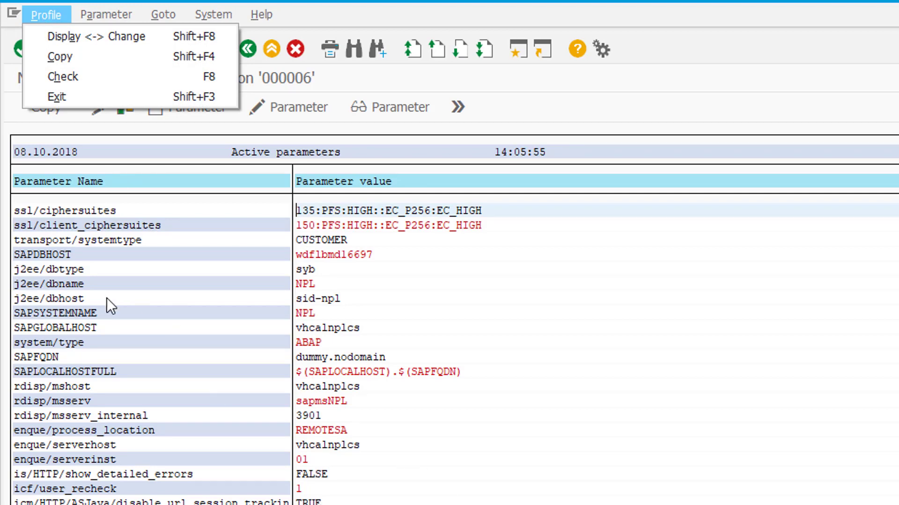
key("Escape")
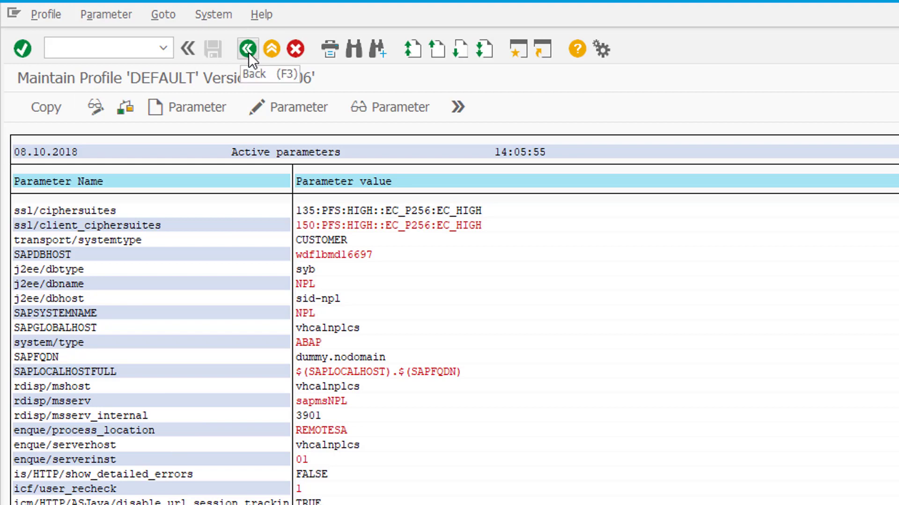
left_click(247, 49)
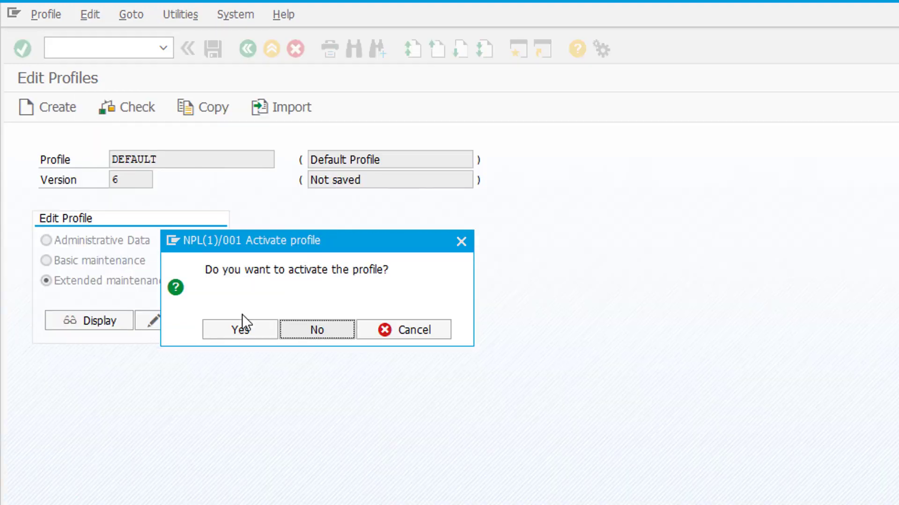
left_click(248, 323)
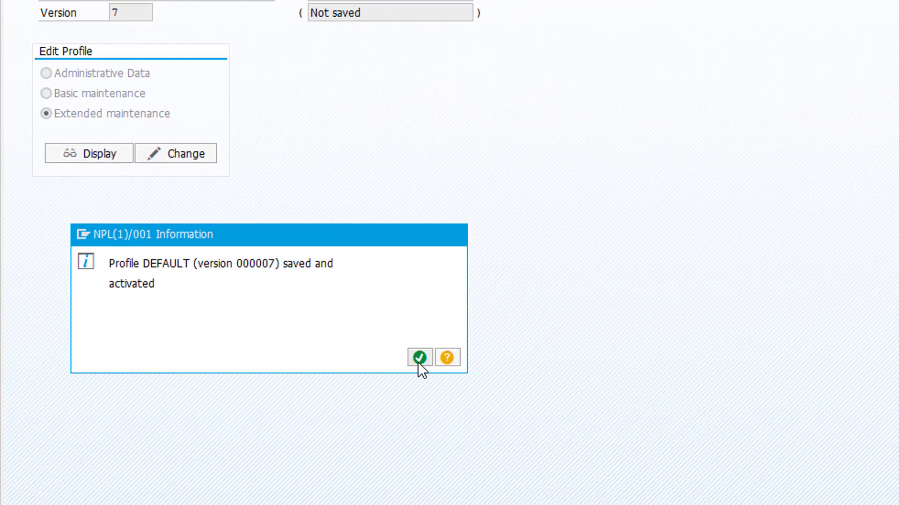
left_click(419, 360)
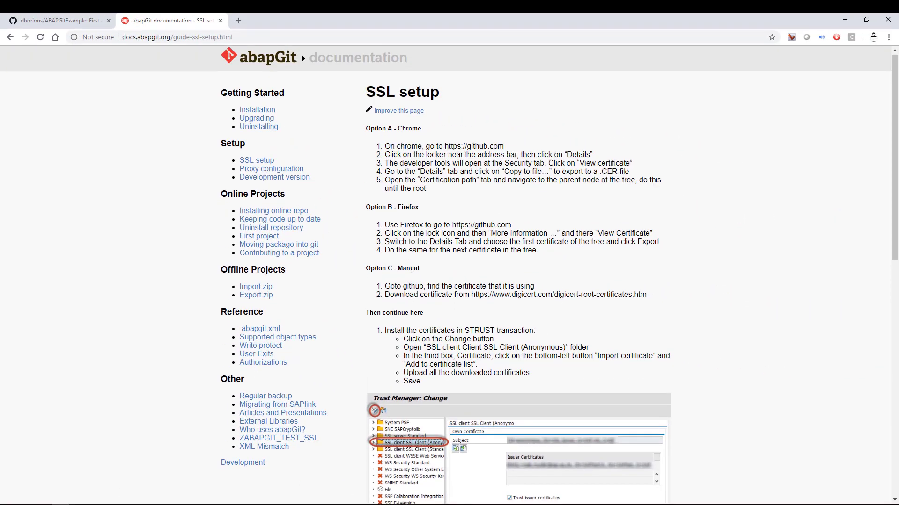
scroll(411, 270, "down", 1)
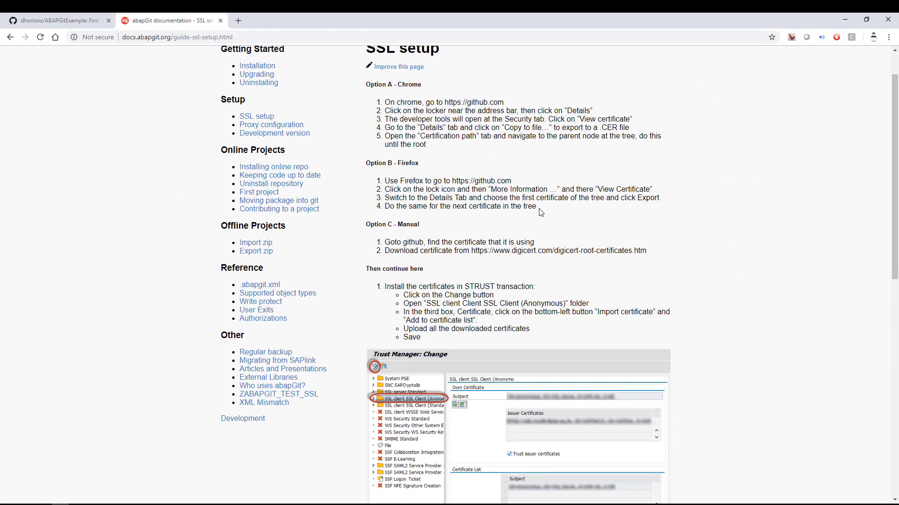
scroll(540, 213, "up", 1)
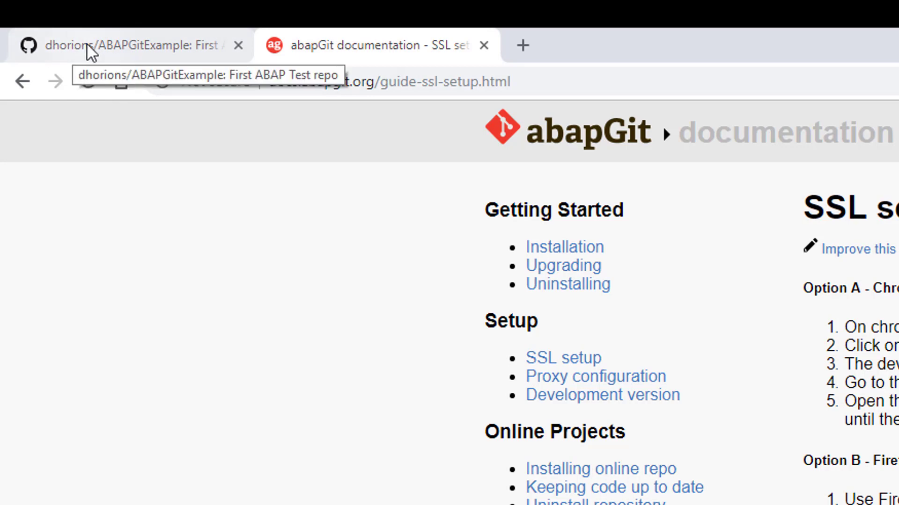
Go to the GitHub home page and view github.com's DigiCert-issued site certificate.
left_click(86, 50)
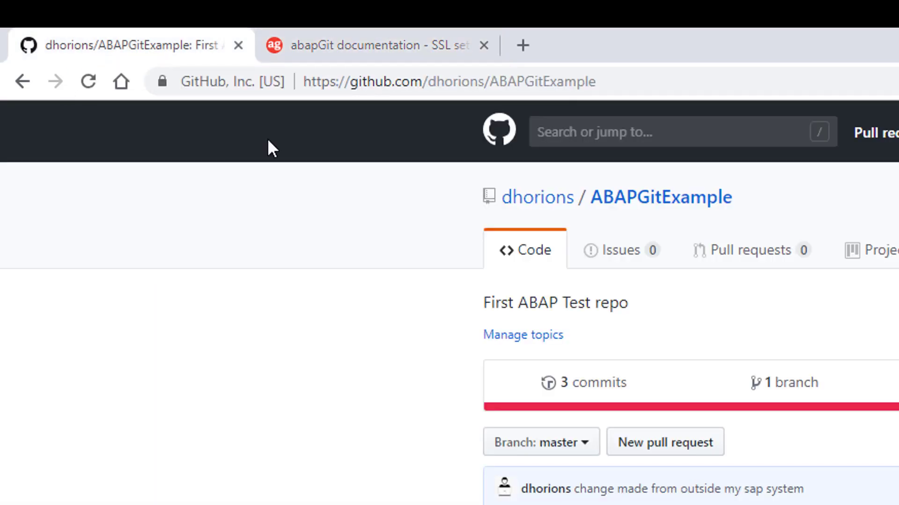
left_click(509, 131)
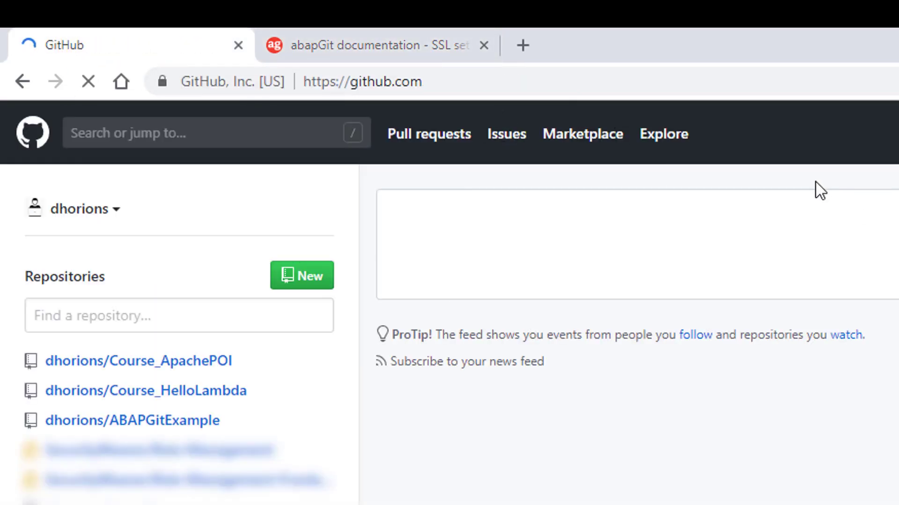
left_click(162, 82)
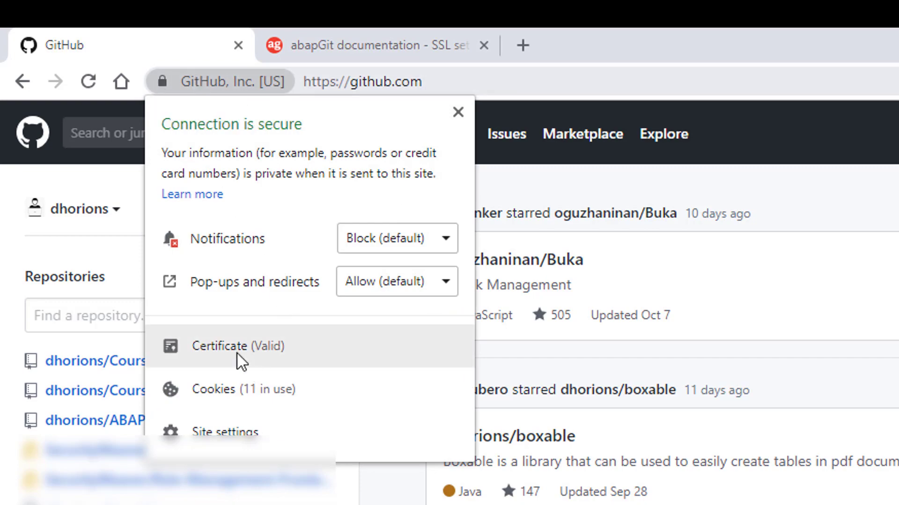
left_click(196, 346)
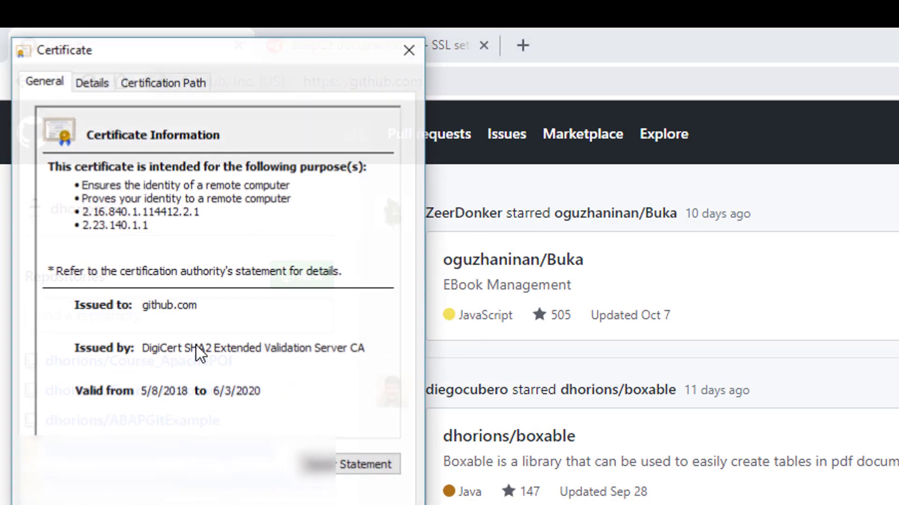
left_click_drag(111, 55, 667, 146)
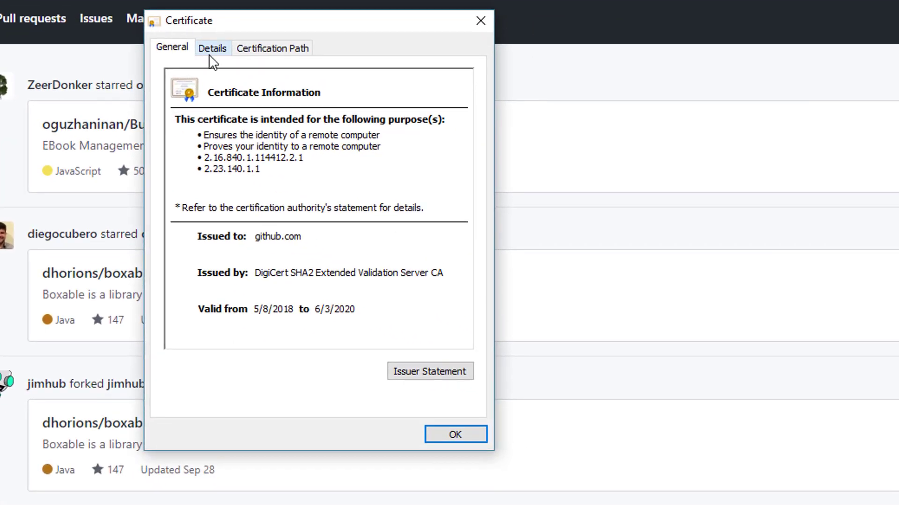
Export the github.com certificate as DER-encoded 1.cer into github certs, then show its certification path.
left_click(211, 49)
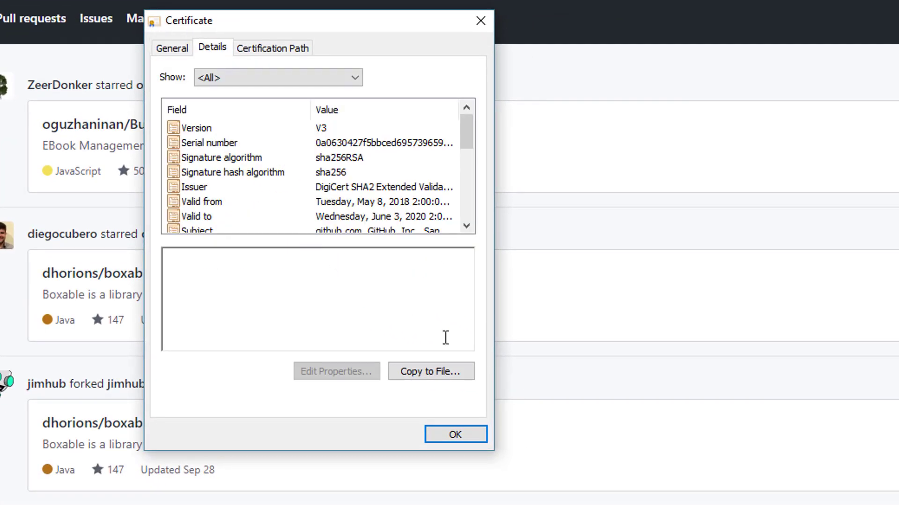
left_click(432, 372)
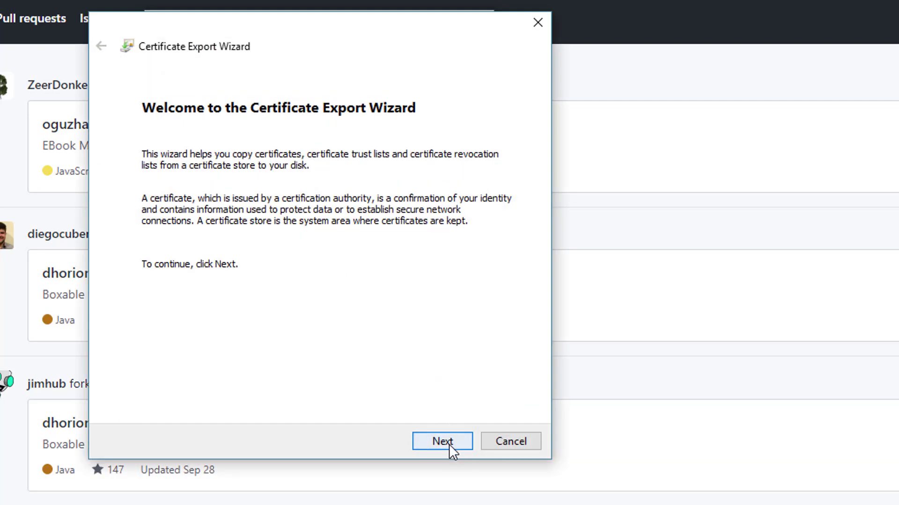
left_click(448, 442)
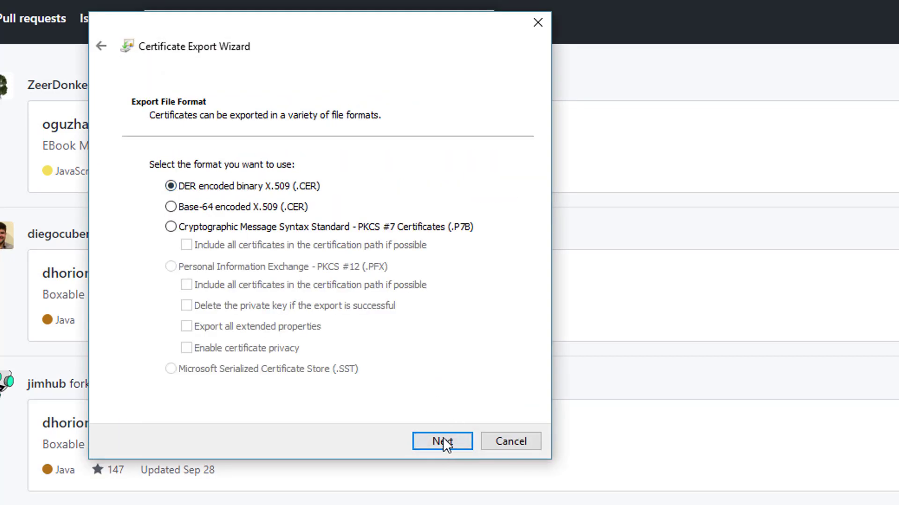
left_click(443, 442)
left_click(459, 184)
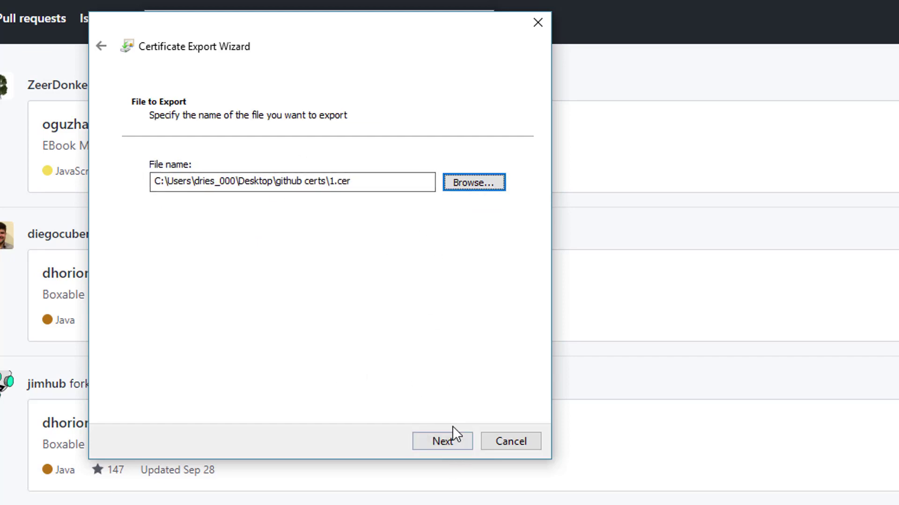
left_click(443, 442)
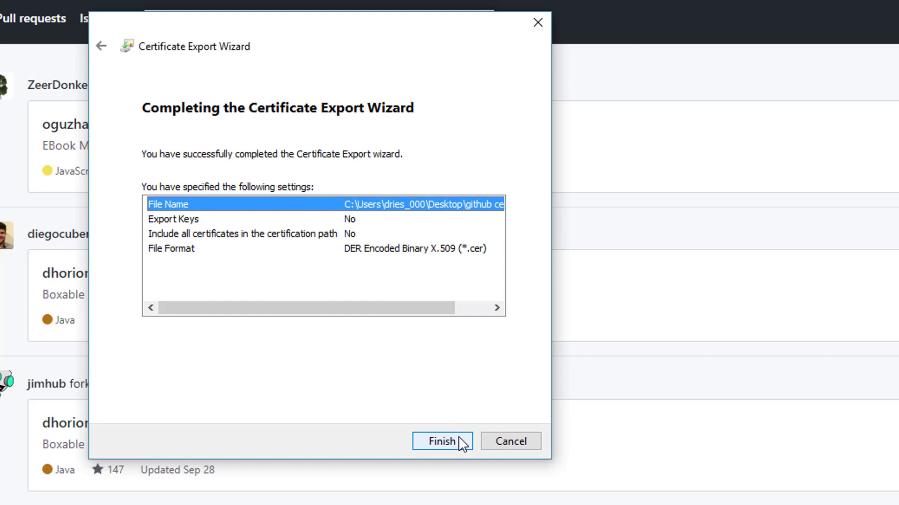
left_click(460, 440)
left_click(527, 441)
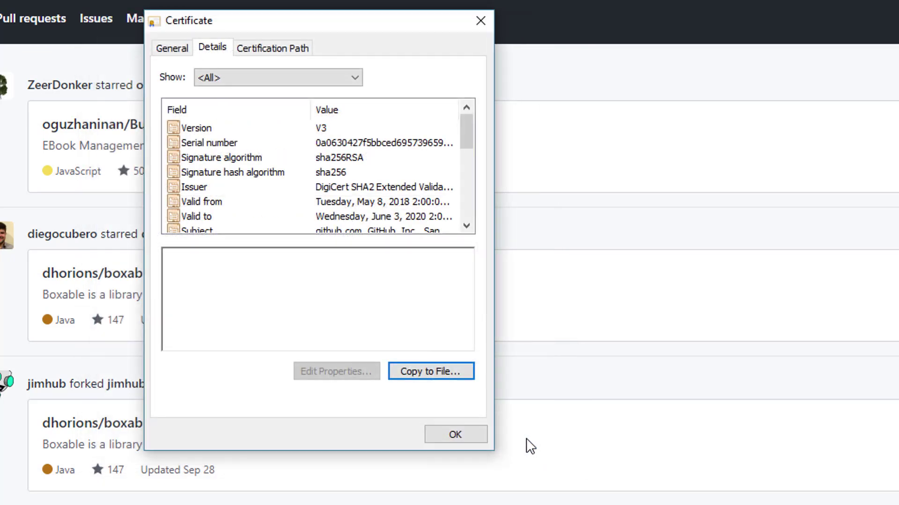
left_click(283, 50)
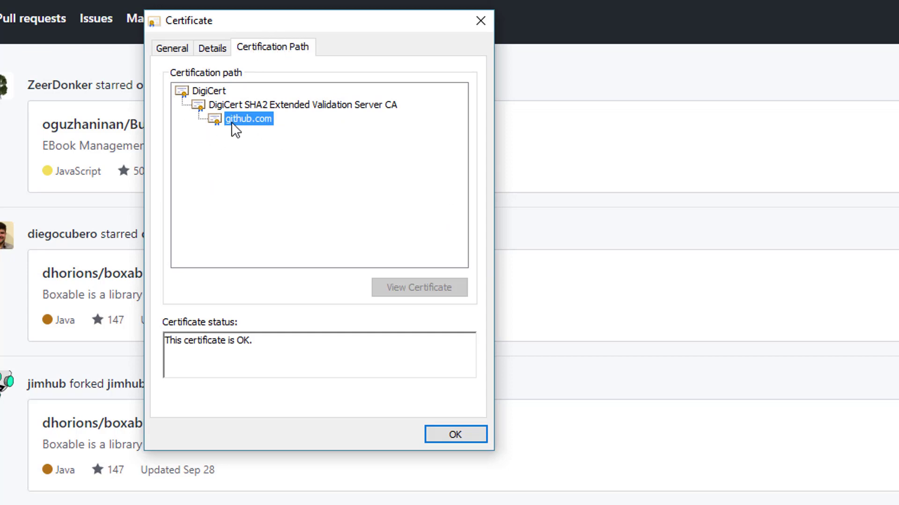
Export the DigiCert SHA2 Extended Validation Server CA intermediate certificate as a DER .cer file.
left_click(217, 106)
left_click(209, 91)
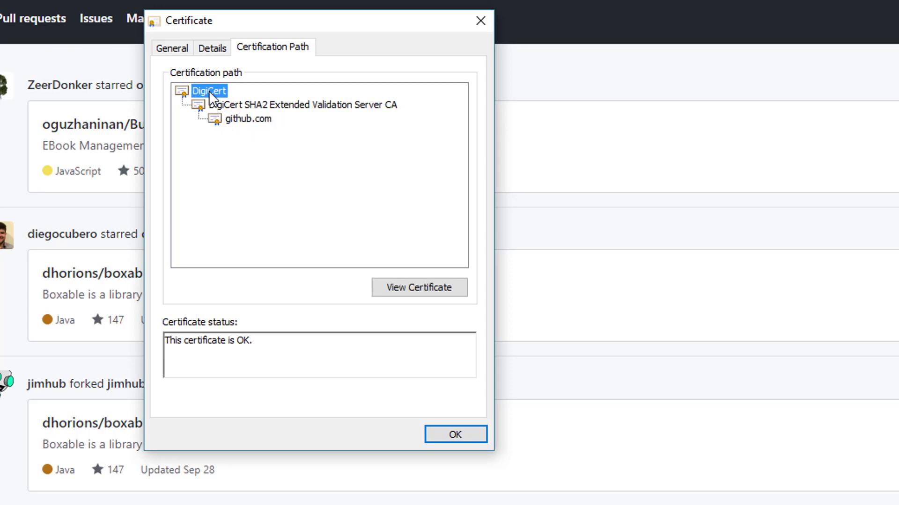
left_click(217, 104)
left_click(415, 288)
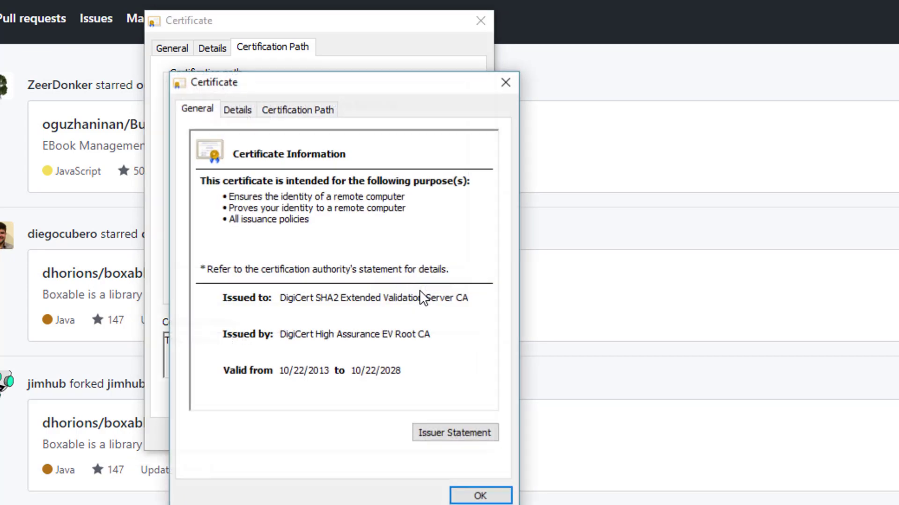
left_click(238, 110)
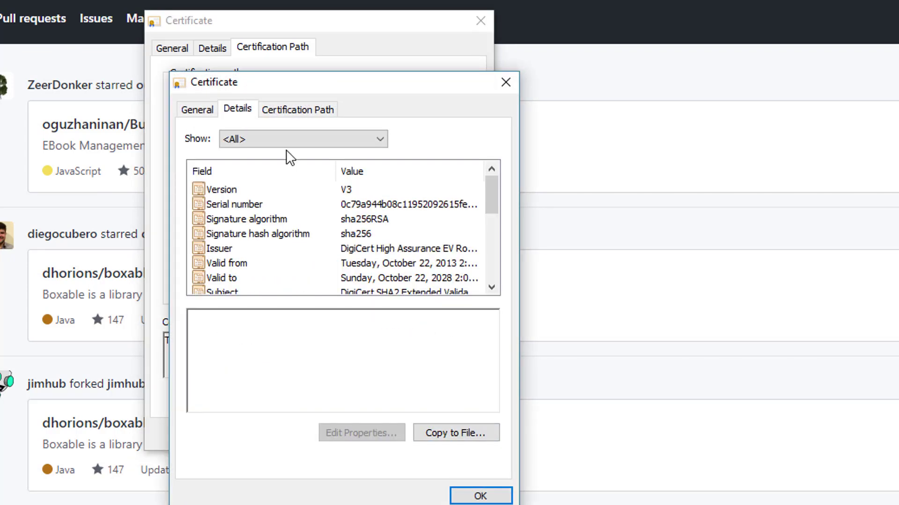
left_click(483, 439)
left_click(467, 500)
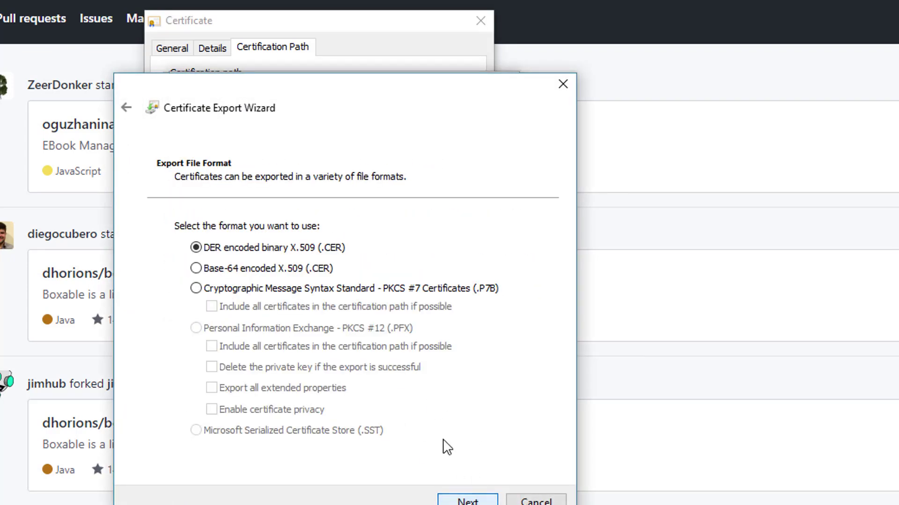
left_click(468, 500)
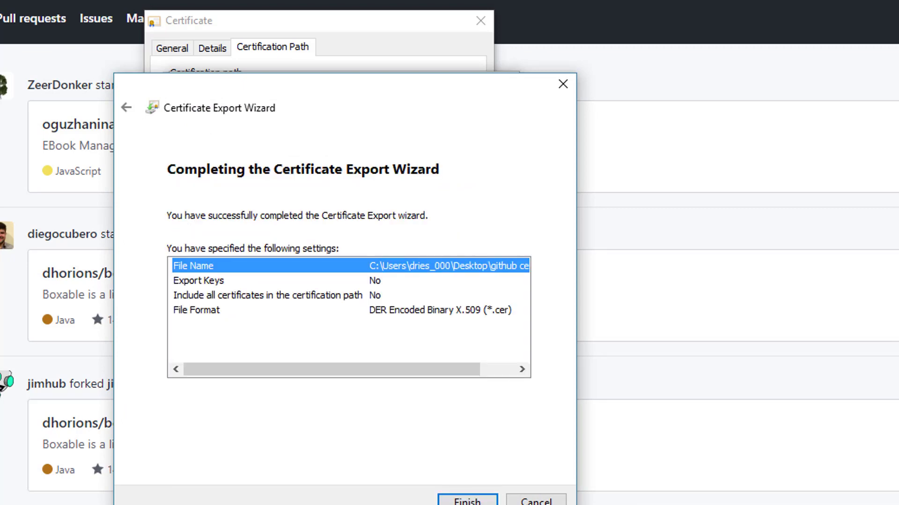
left_click(467, 500)
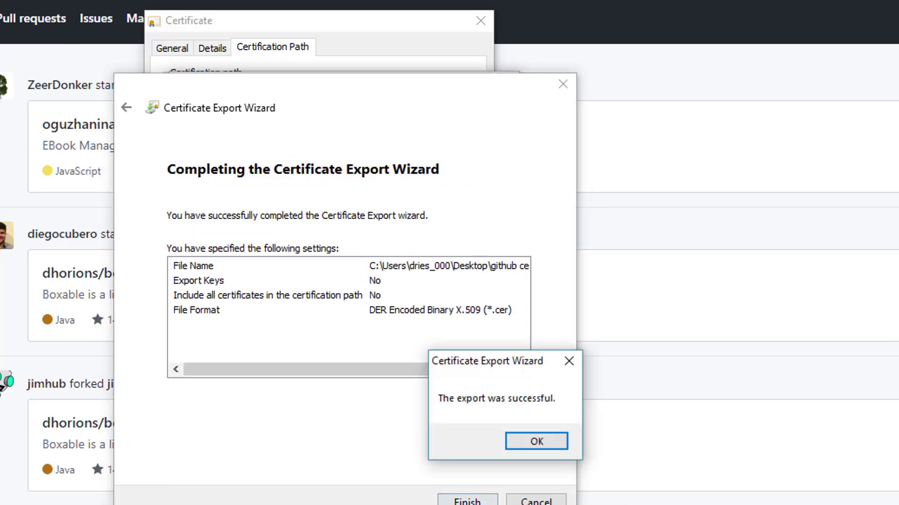
left_click(533, 437)
left_click(487, 487)
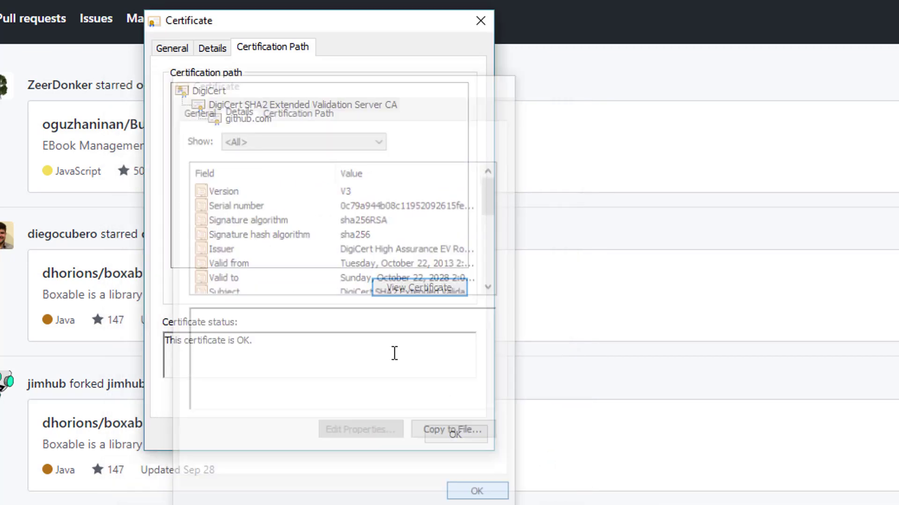
Export the DigiCert root certificate as DER, named 'github cert', and close the certificate windows.
left_click(183, 90)
left_click(418, 287)
left_click(237, 109)
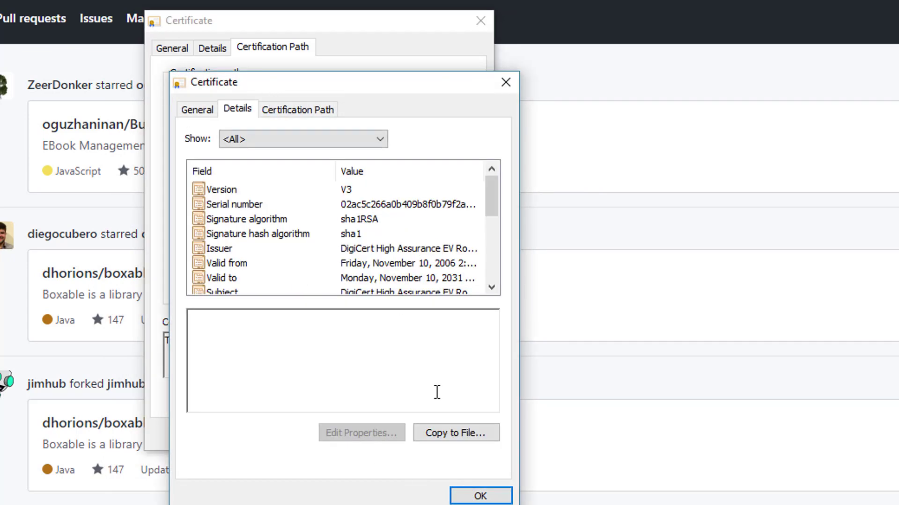
left_click(445, 430)
left_click(452, 500)
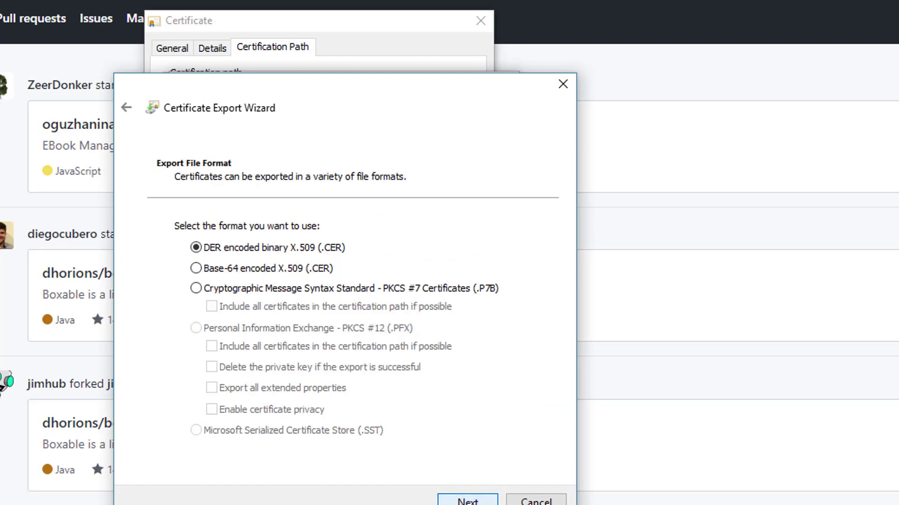
left_click(452, 500)
type("github cert")
key("Return")
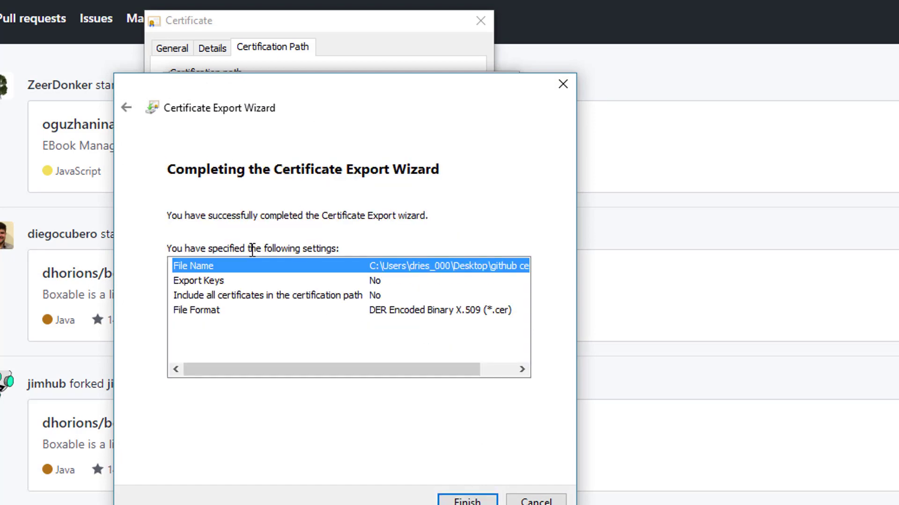
left_click(487, 502)
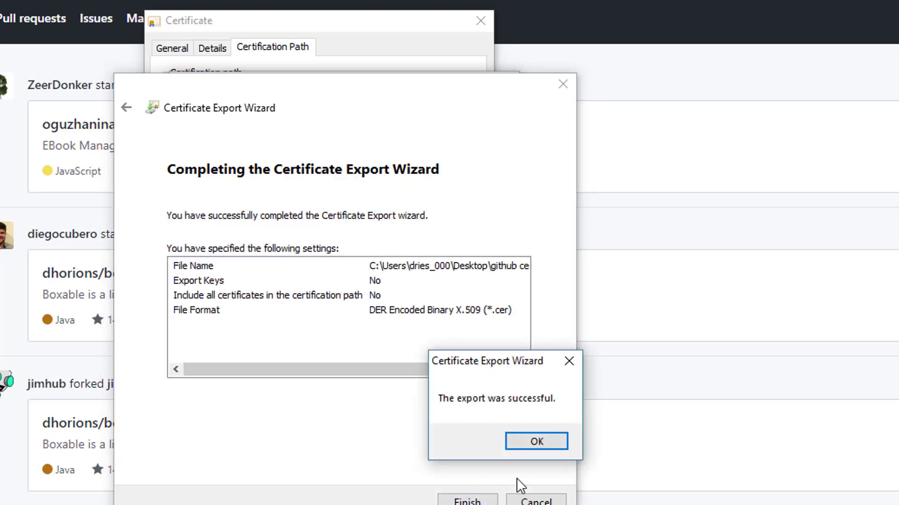
left_click(544, 440)
left_click(484, 498)
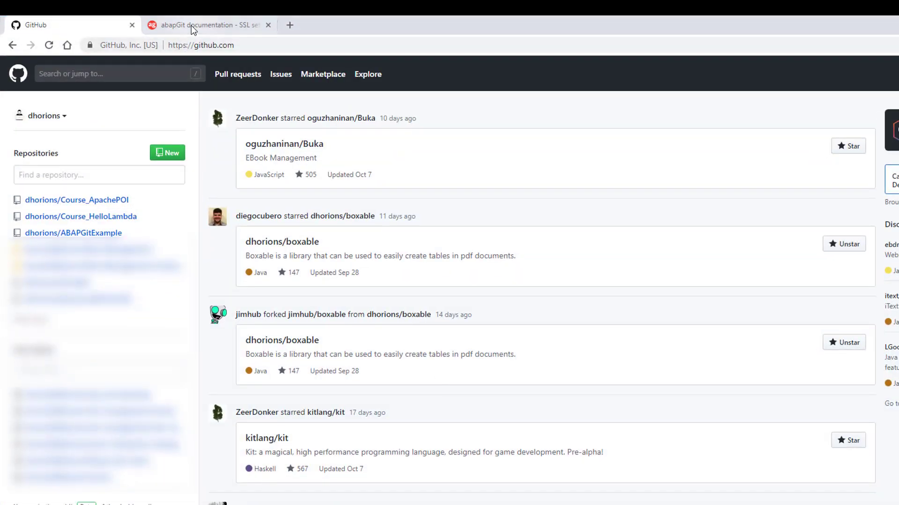
Find the STRUST transaction in the abapGit SSL setup guide and focus the SAP command field.
left_click(192, 26)
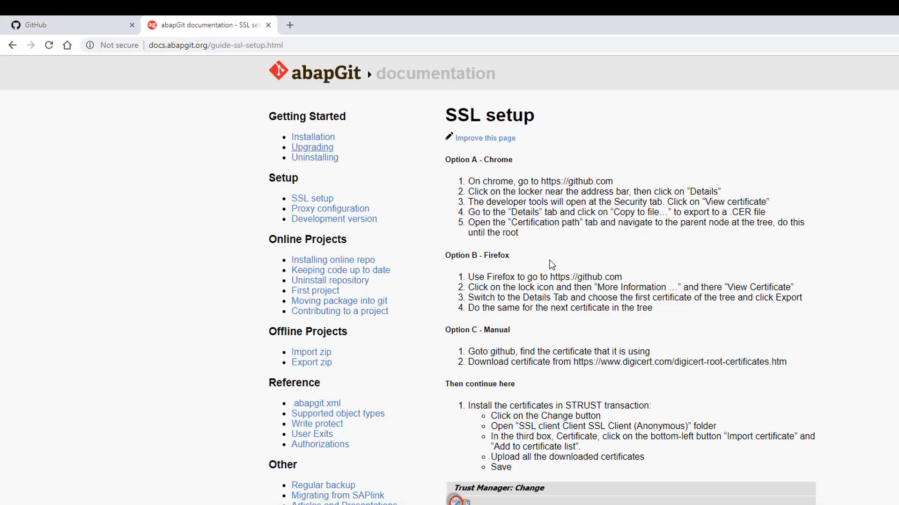
scroll(612, 355, "down", 3)
double_click(583, 290)
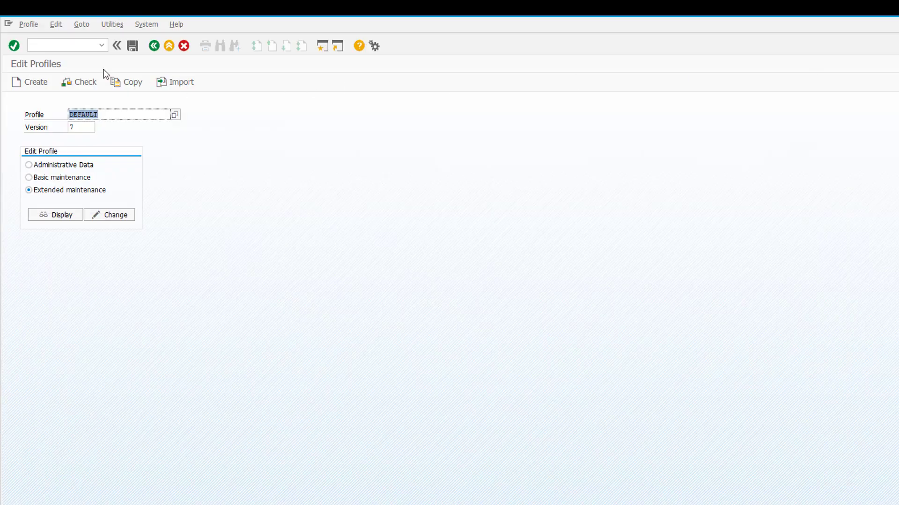
left_click(77, 45)
Open STRUST in change mode on the SSL client Anonymous PSE.
type("/nSTRUST")
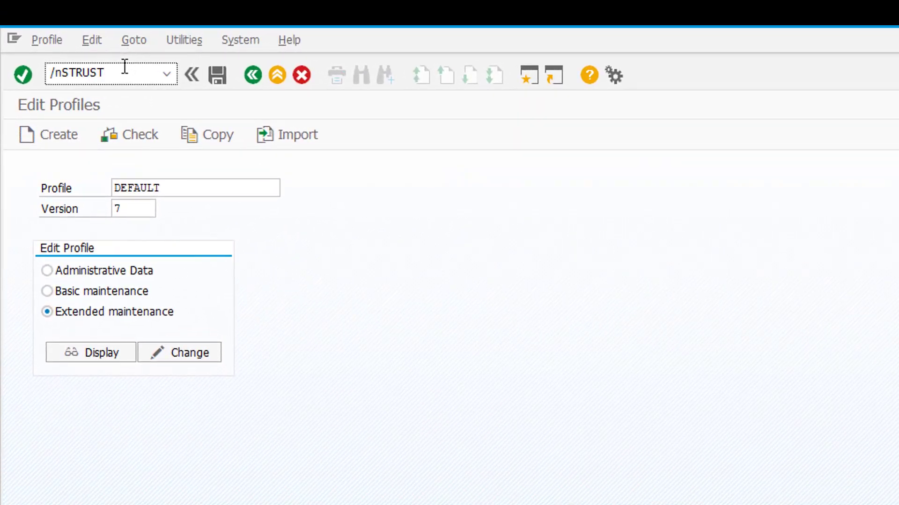
key("Return")
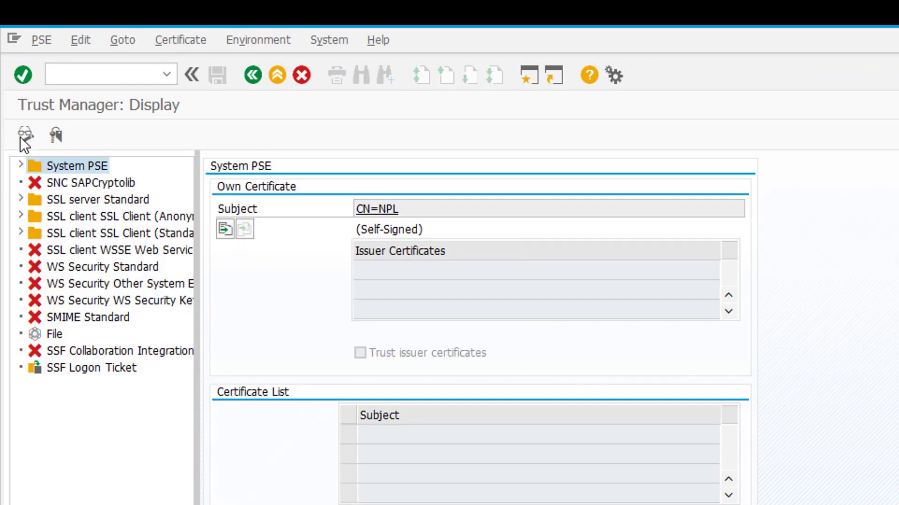
left_click(22, 136)
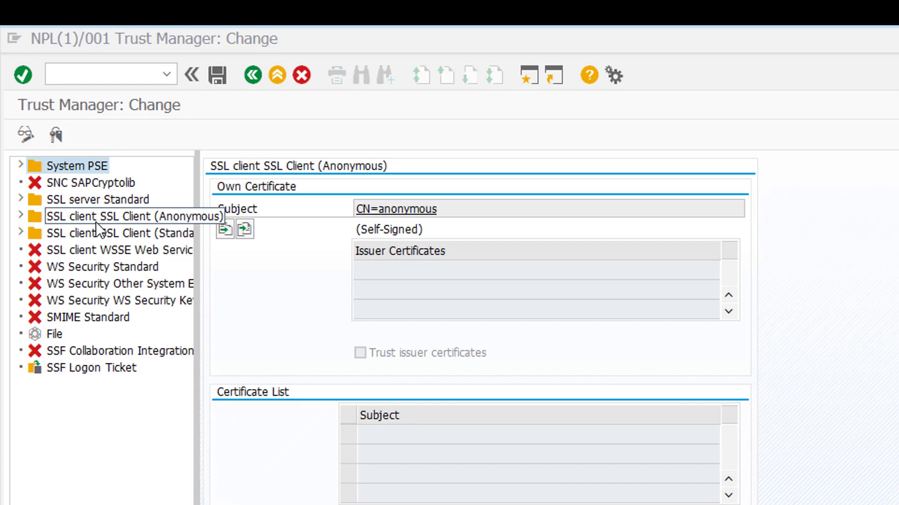
left_click(176, 218)
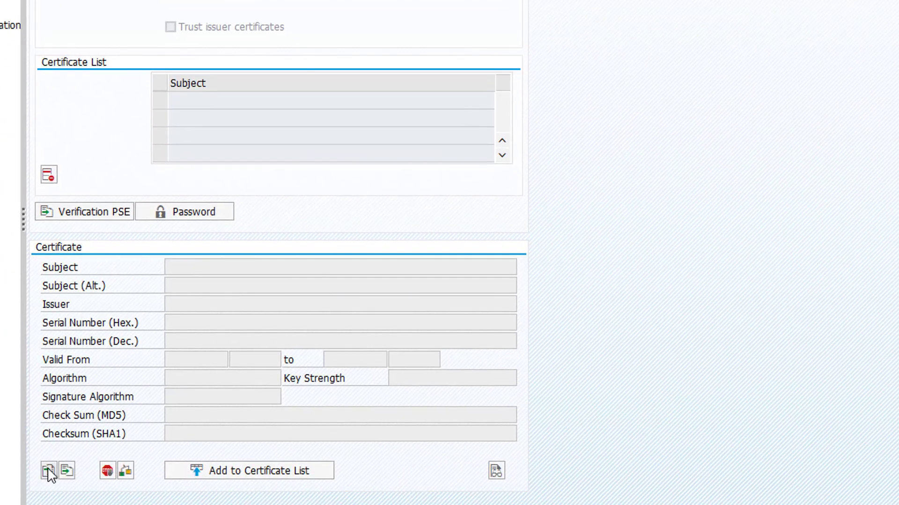
Import 1.cer and add the github.com certificate to the certificate list.
left_click(49, 471)
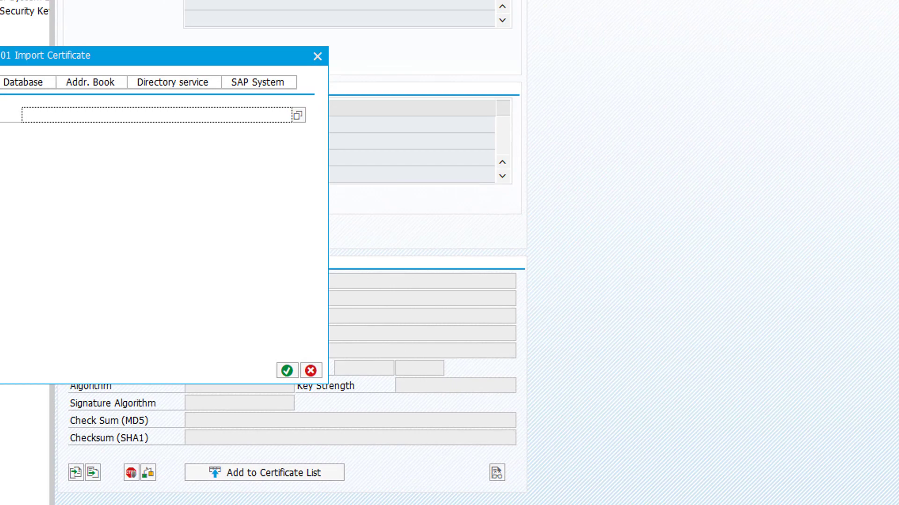
left_click(298, 115)
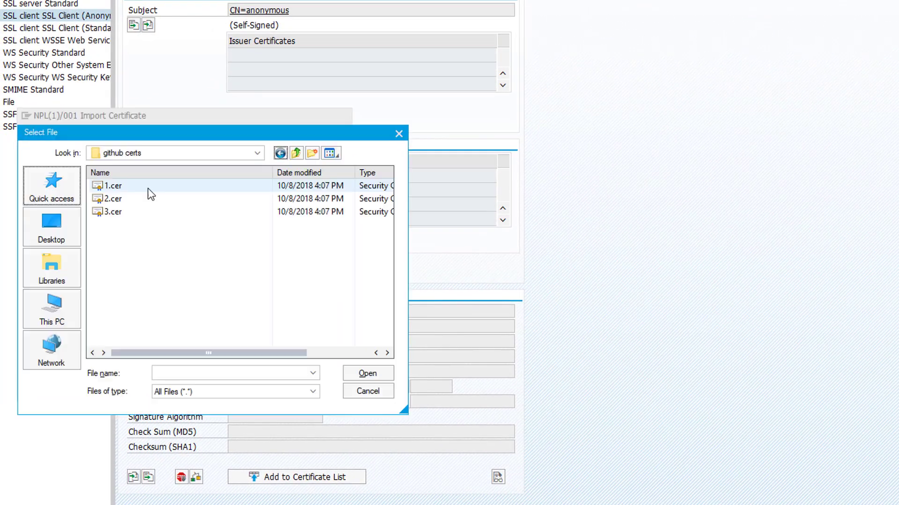
left_click(148, 188)
left_click(374, 380)
left_click(316, 390)
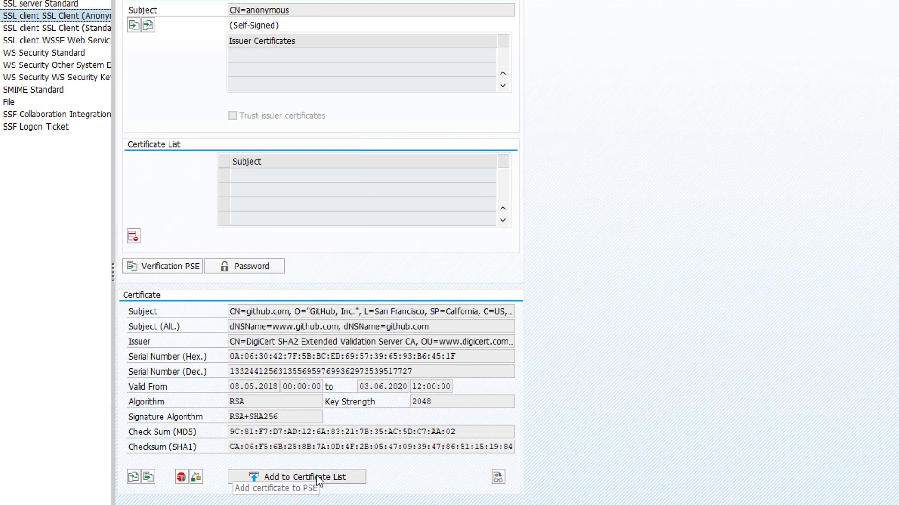
left_click(316, 475)
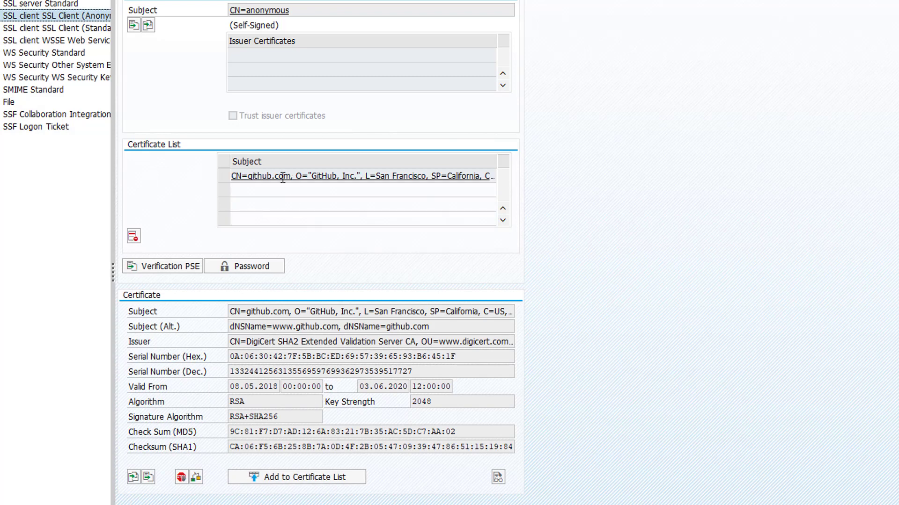
Import 2.cer and 3.cer, adding the DigiCert SHA2 and DigiCert root certificates to the list.
left_click(136, 477)
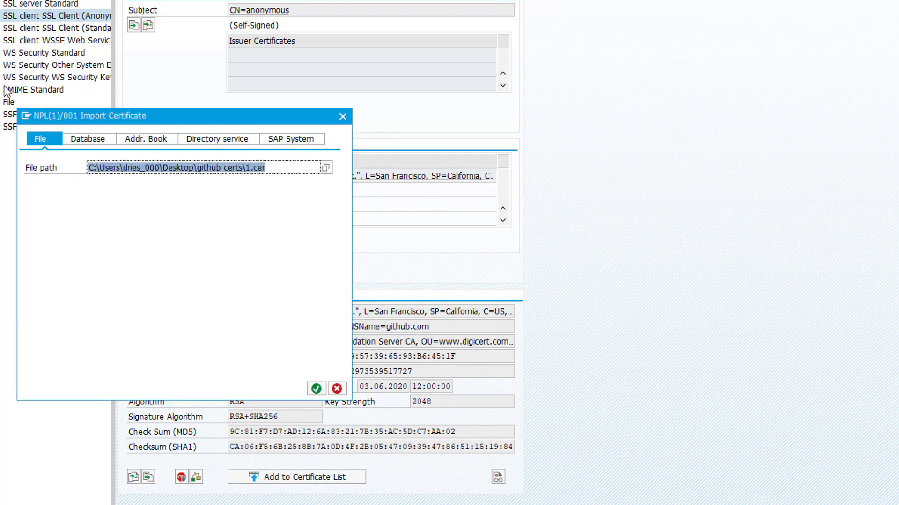
left_click(248, 170)
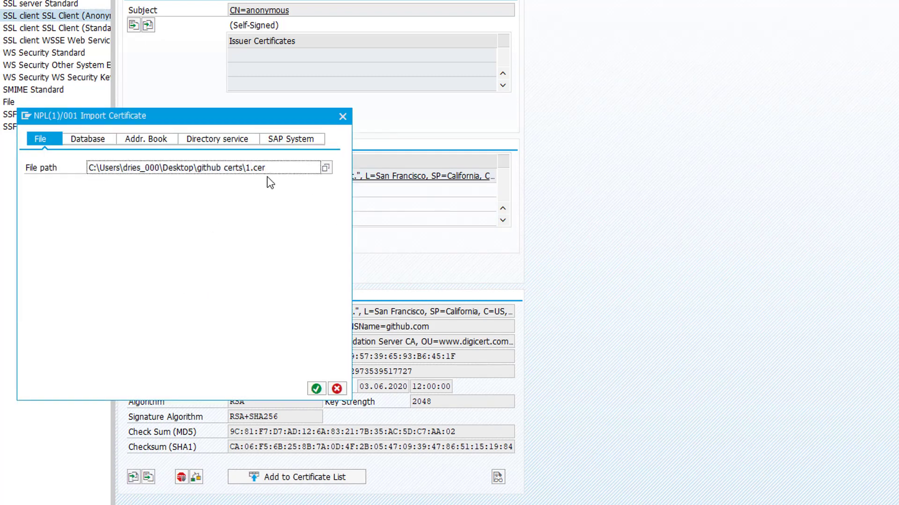
key("BackSpace")
type("2")
key("Return")
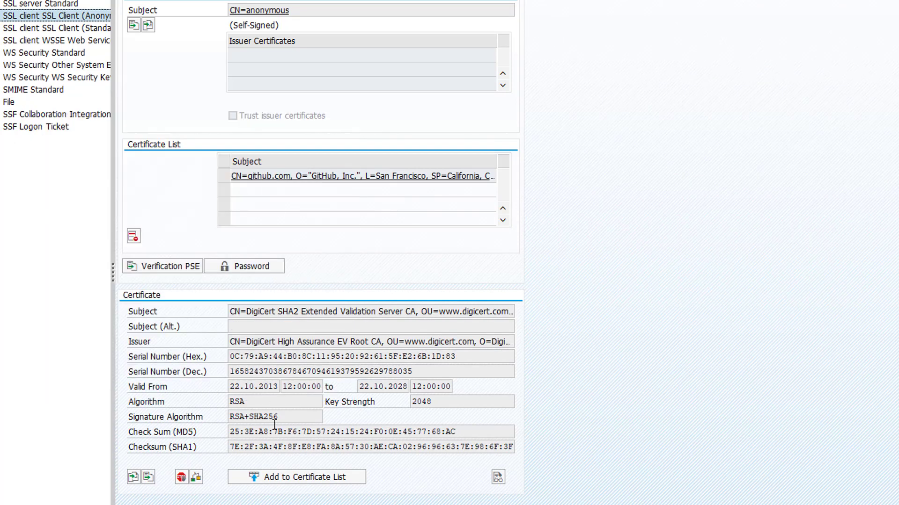
left_click(287, 475)
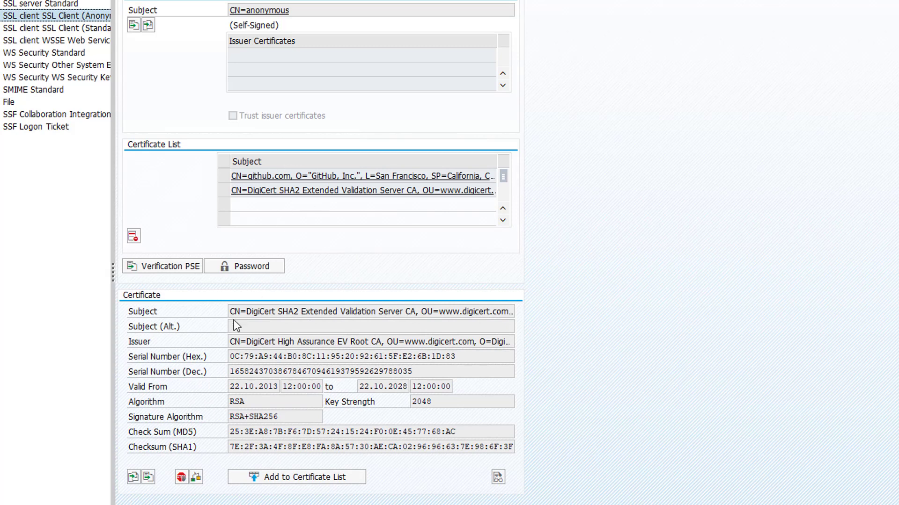
left_click(137, 476)
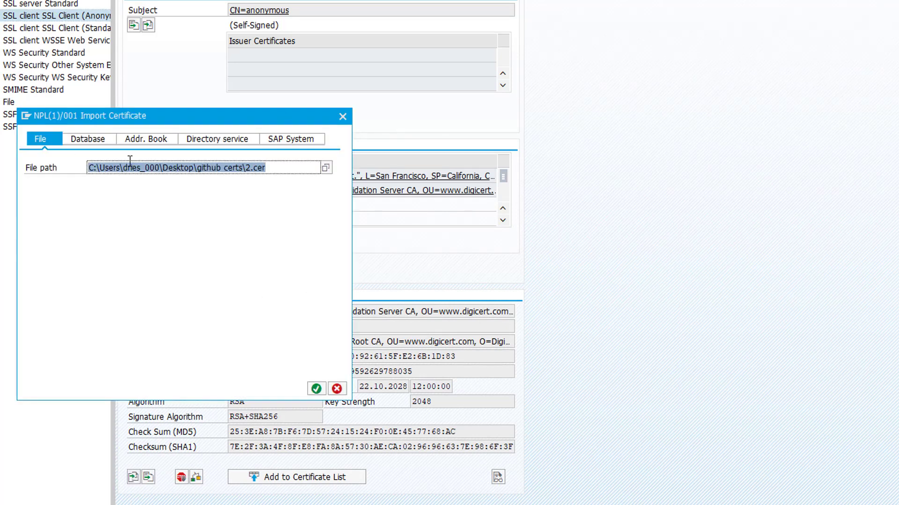
double_click(248, 168)
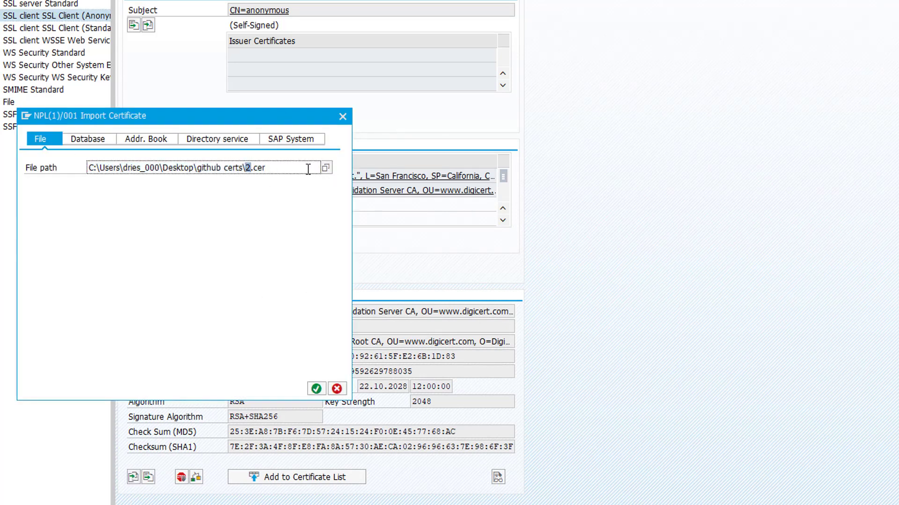
key("Return")
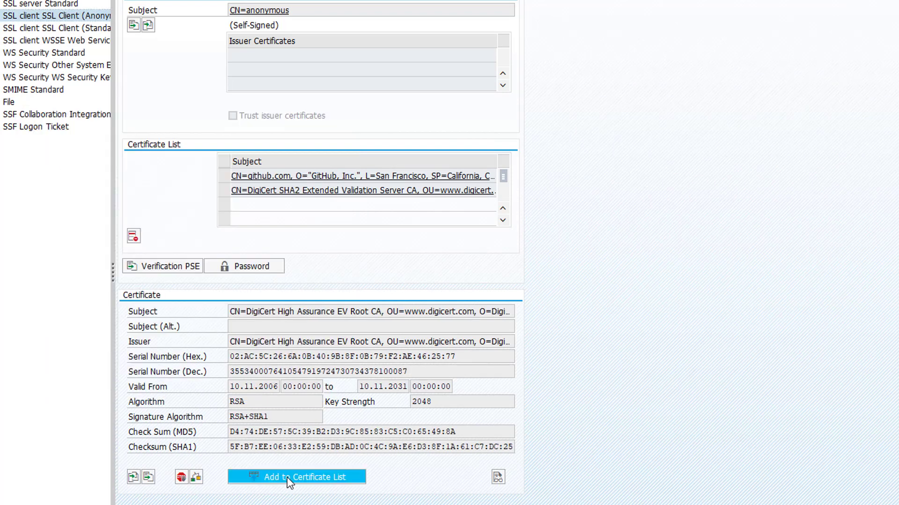
left_click(288, 477)
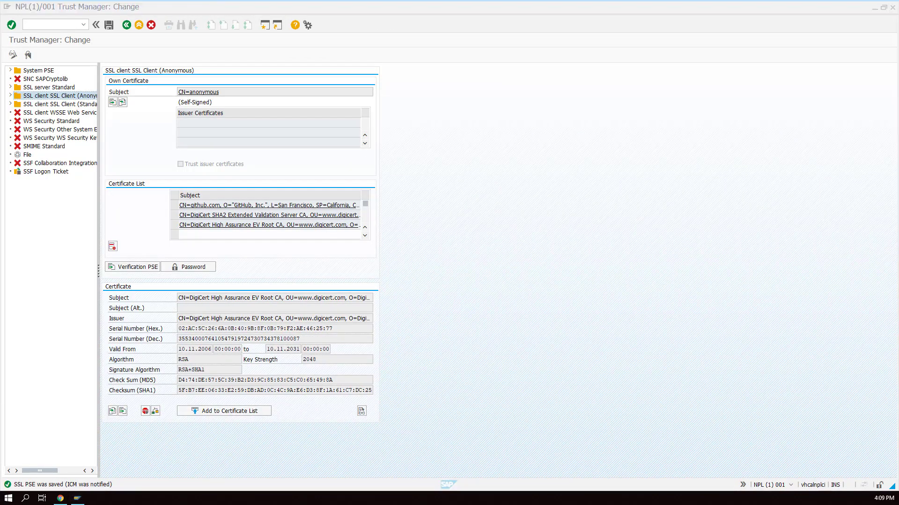
Close the SAP session and confirm logging off.
left_click(893, 7)
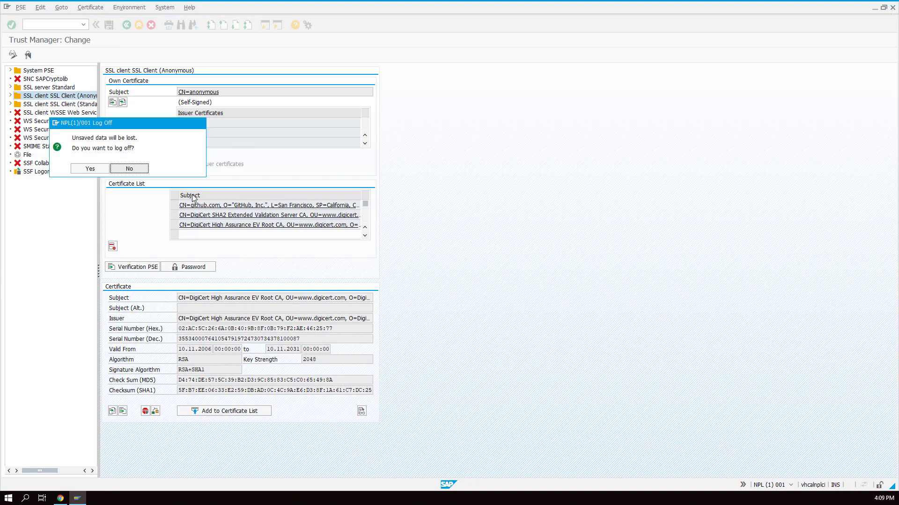
left_click(90, 168)
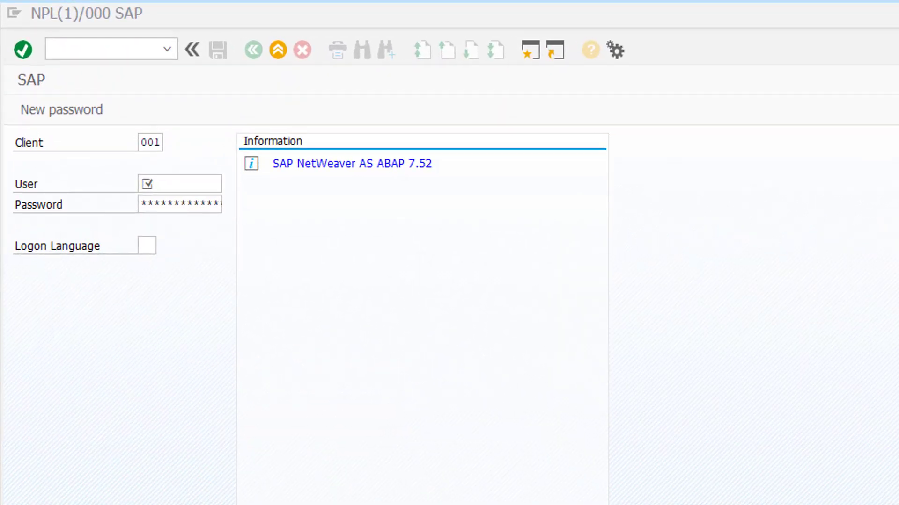
Log back on to the SAP system with the user name.
left_click(183, 182)
type("e")
key("BackSpace")
type("developer")
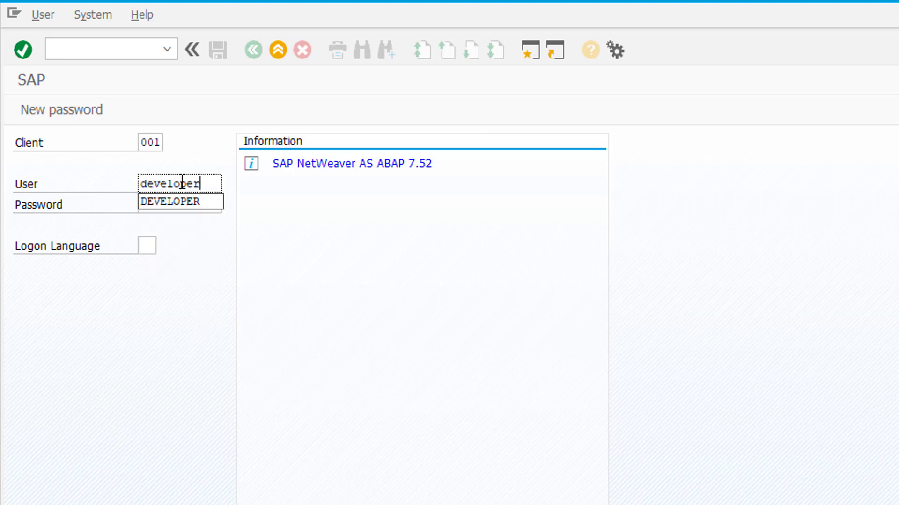
key("Tab")
key("Return")
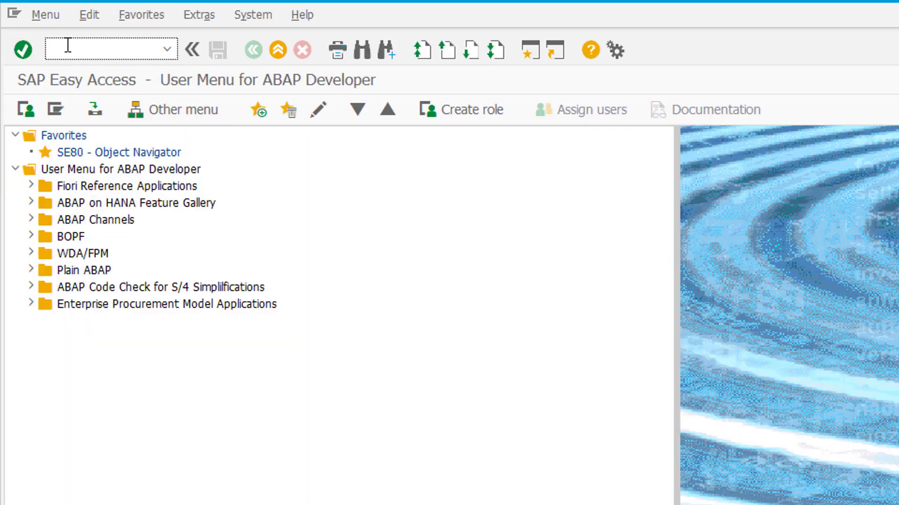
Run program ZABAPGIT from SE38 to open the abapGit home page.
type("/nse38")
key("Return")
type("zabap")
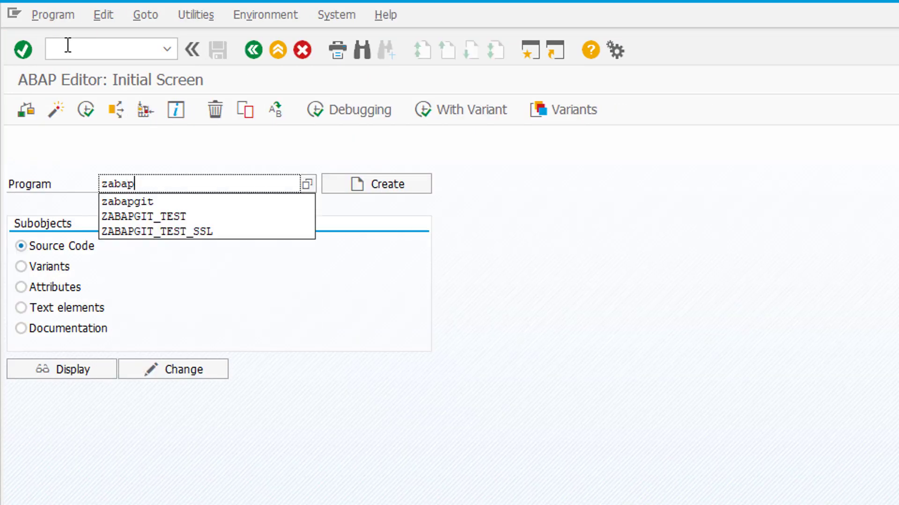
type("git")
key("Down")
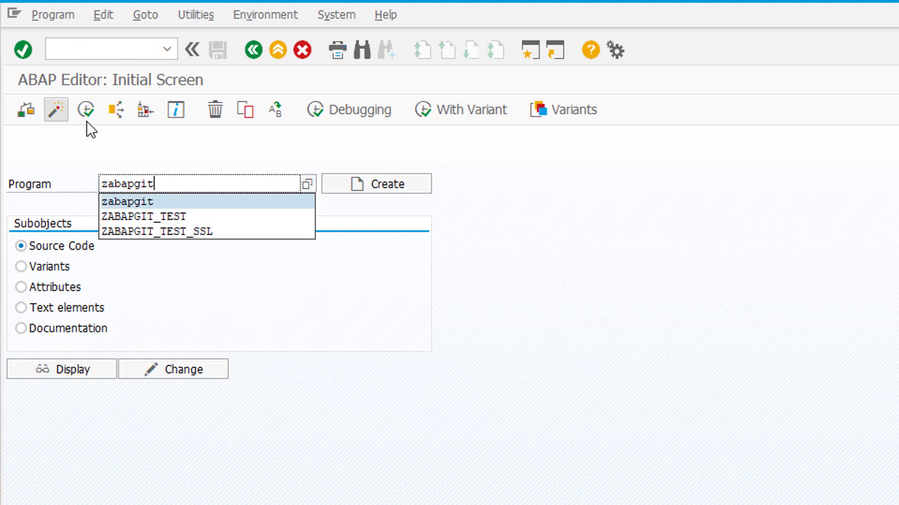
left_click(85, 110)
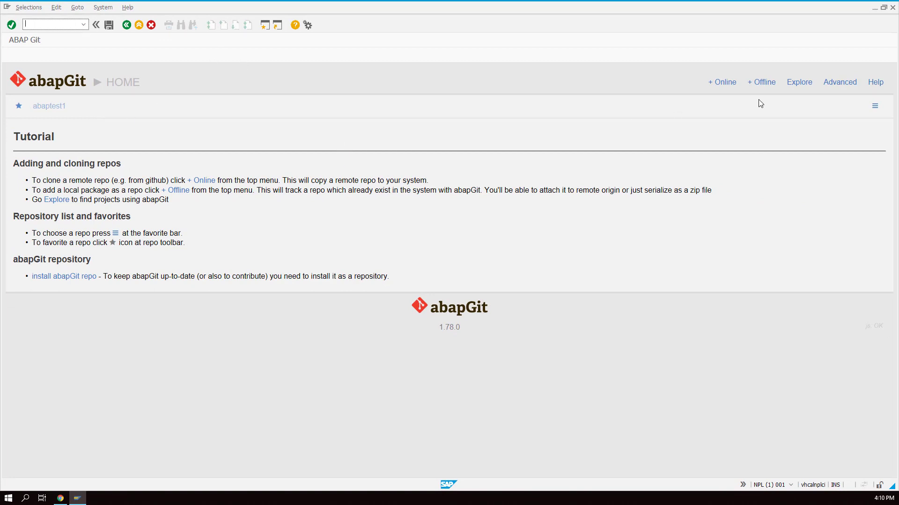
Start a new online project in abapGit and switch to GitHub in Chrome.
left_click(720, 88)
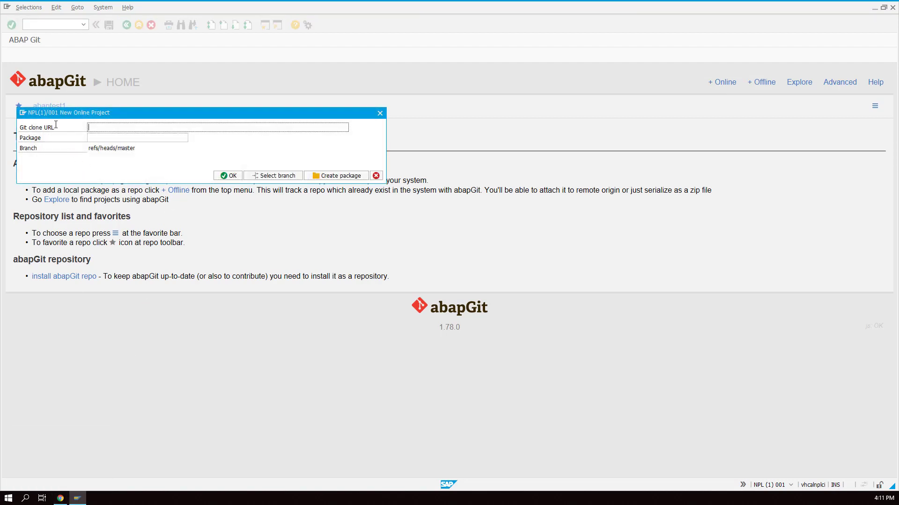
left_click(38, 128)
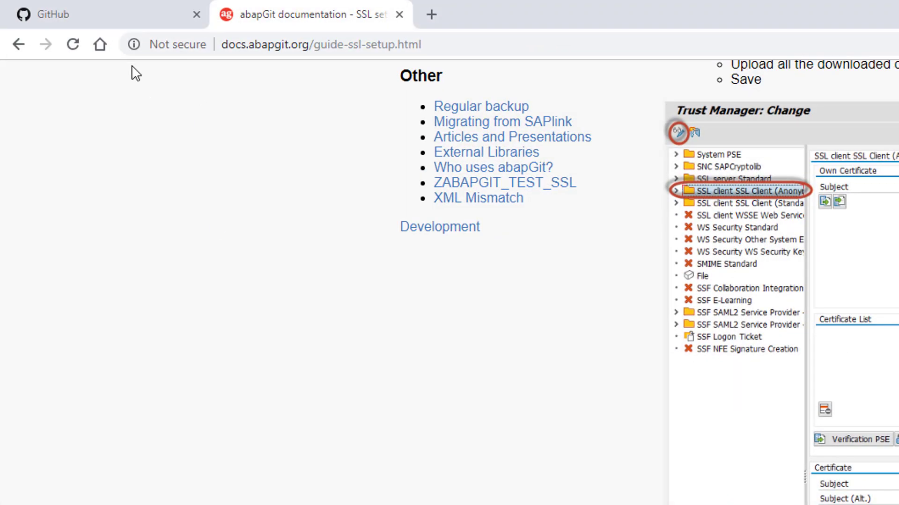
left_click(105, 14)
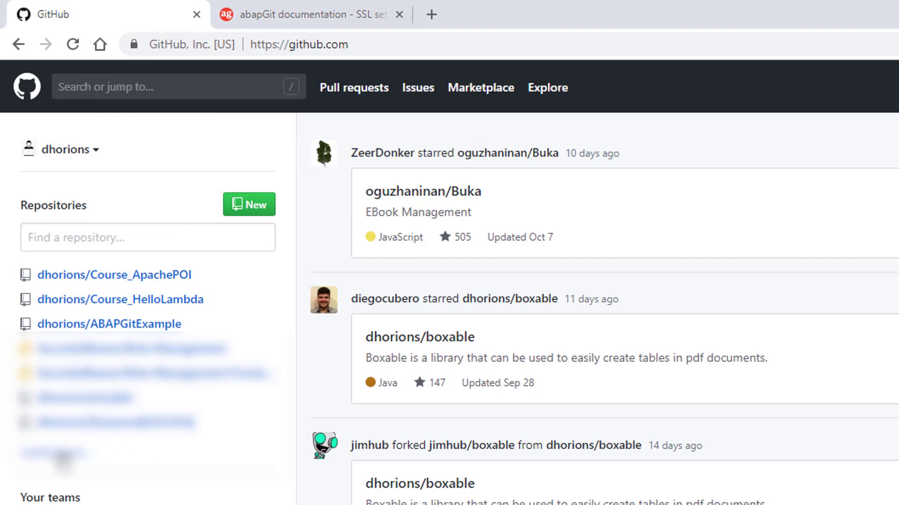
Open ABAPGitExample and inspect the 'Hello Git' line in src/z_testabap2_helloworld.prog.abap.
left_click(61, 453)
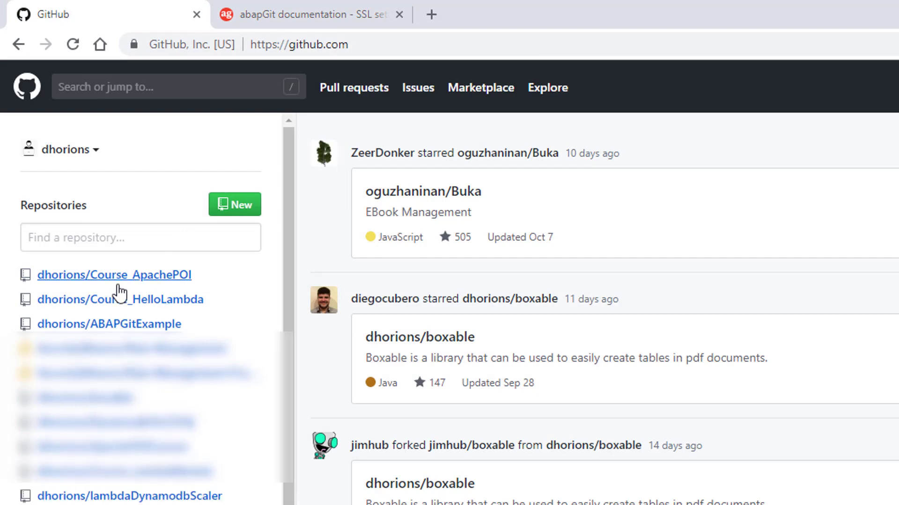
left_click(117, 325)
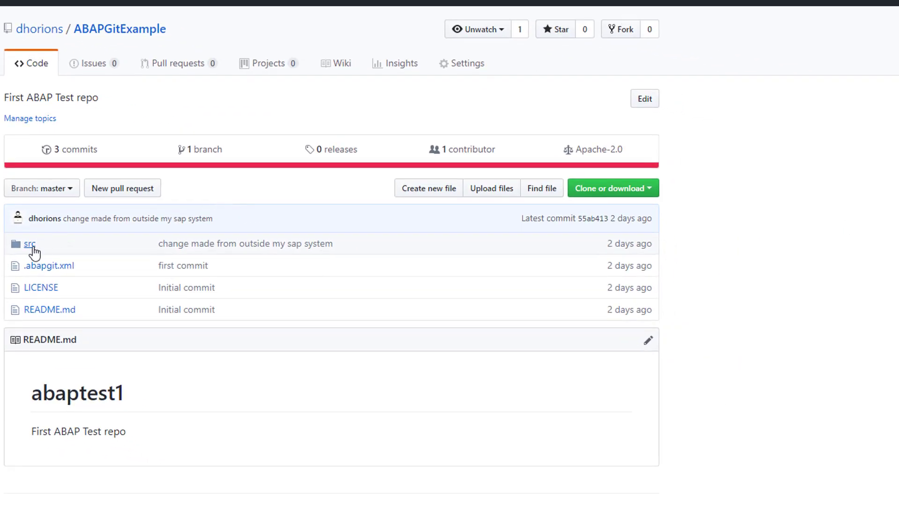
left_click(33, 248)
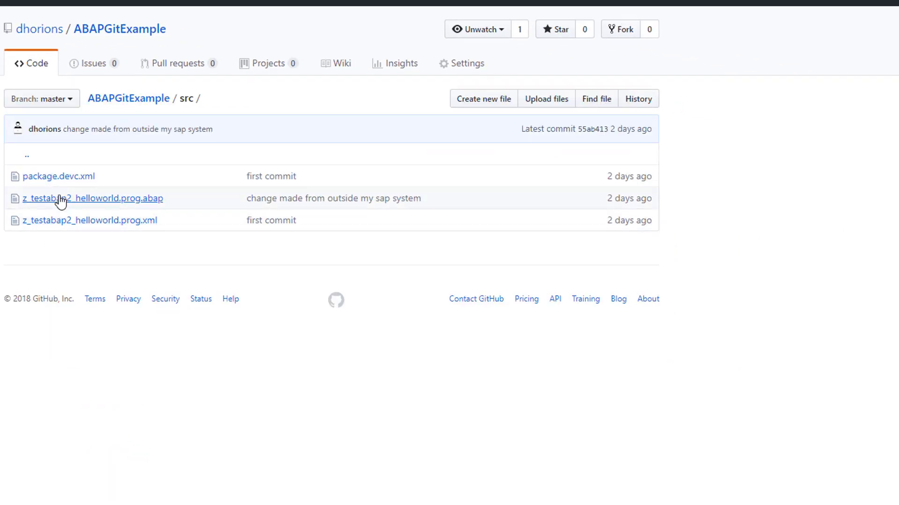
left_click(61, 201)
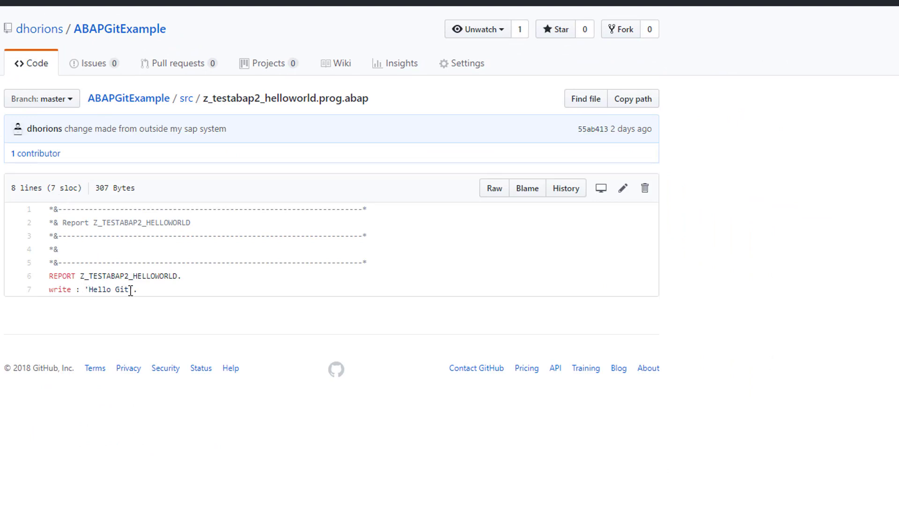
left_click_drag(141, 292, 48, 299)
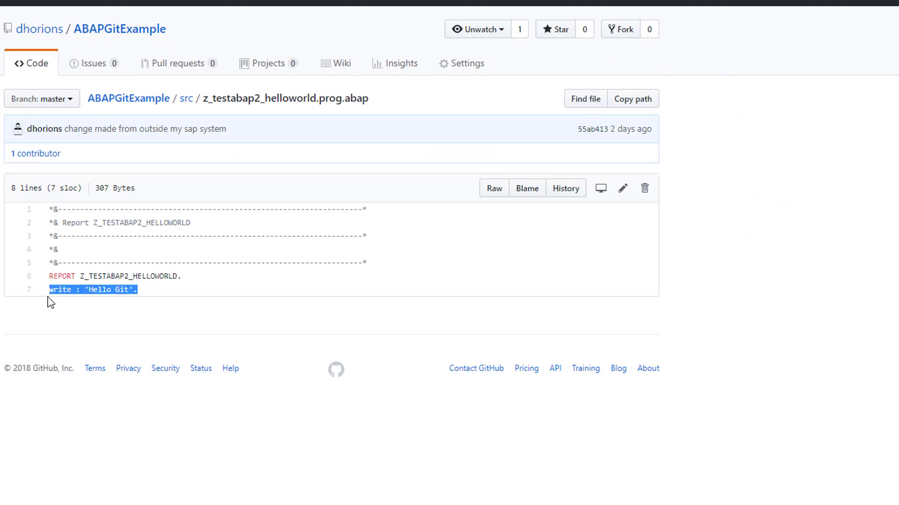
left_click(147, 299)
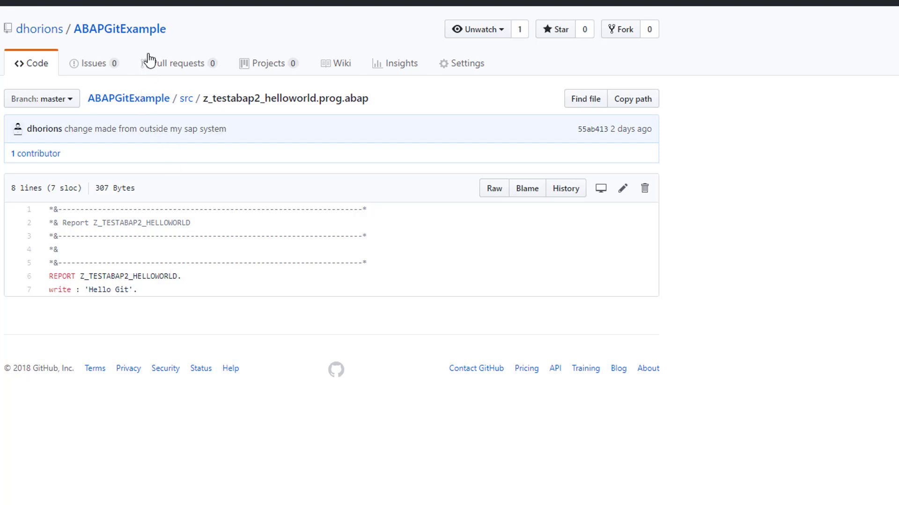
Copy the repository's HTTPS clone URL from Clone or download.
left_click(113, 29)
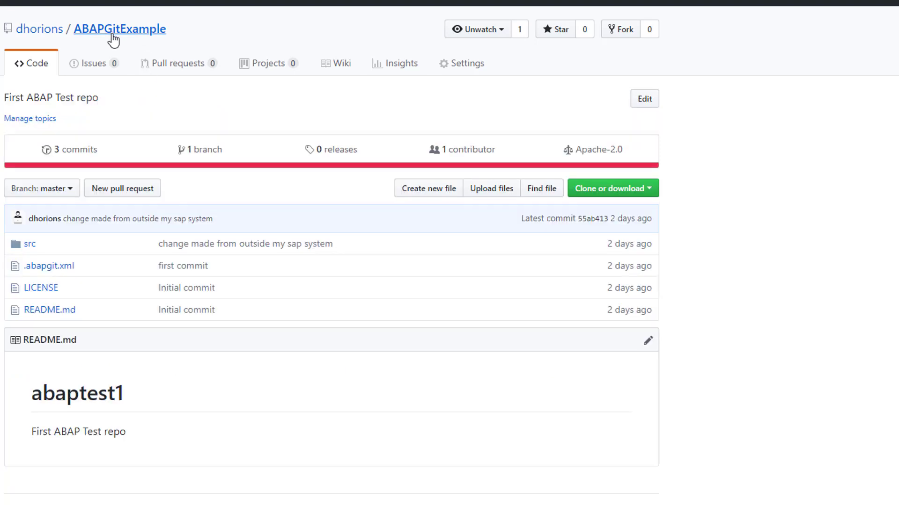
left_click(648, 189)
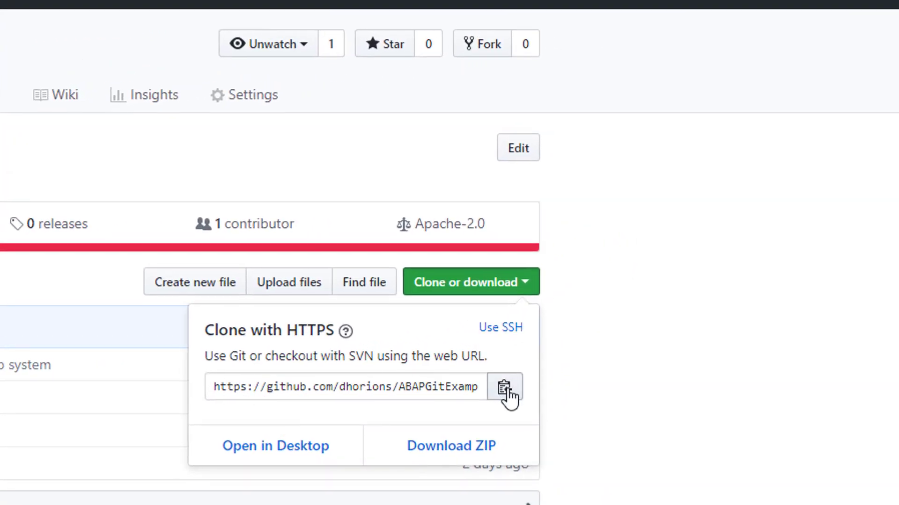
left_click(509, 398)
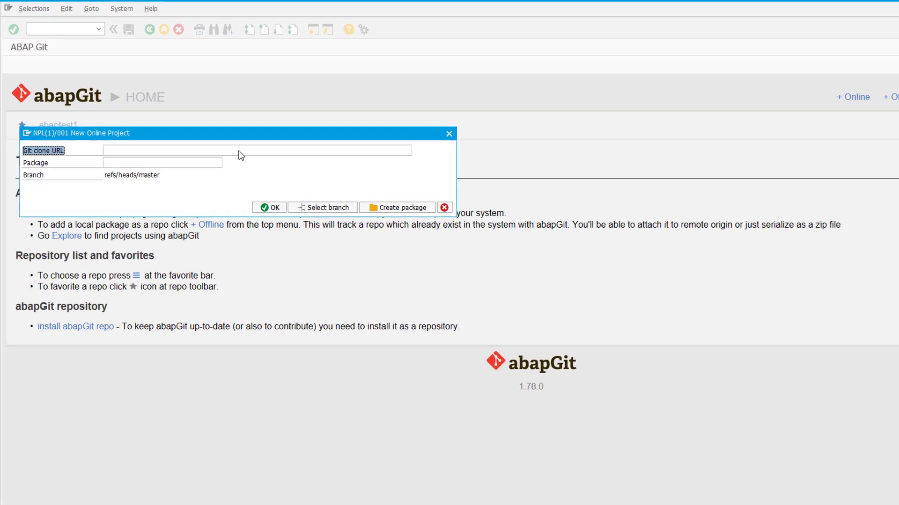
Paste the copied ABAPGitExample HTTPS URL into the Git clone URL field.
left_click(219, 140)
key("ctrl+v")
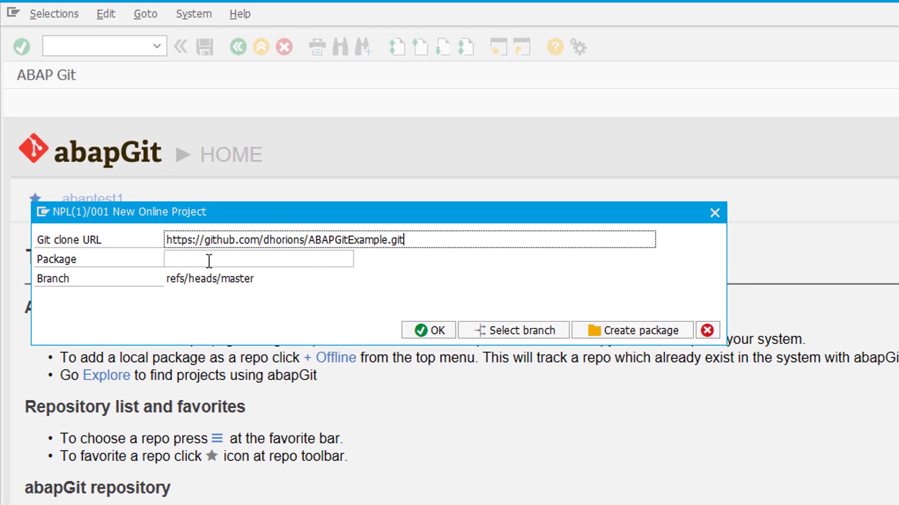
left_click_drag(411, 240, 104, 240)
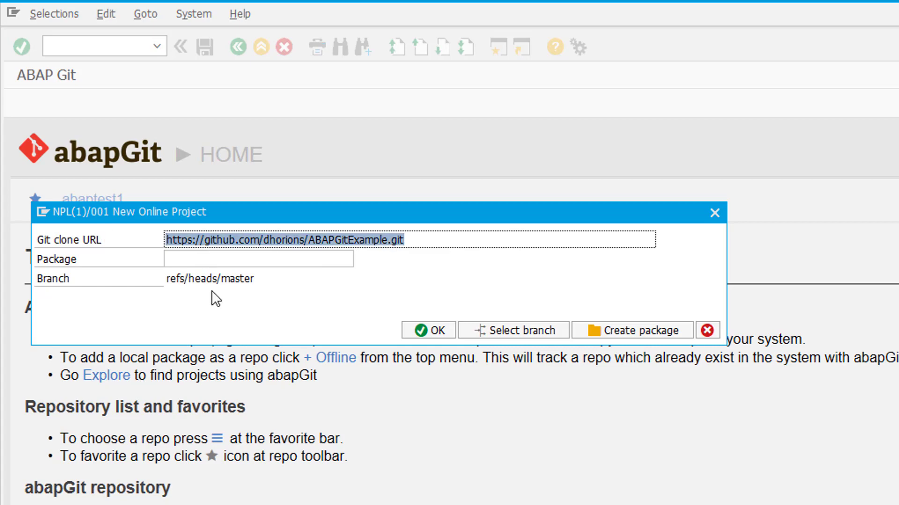
Set the package to Z_ABAPGitExample, copied from the URL, and start creating it.
left_click(206, 259)
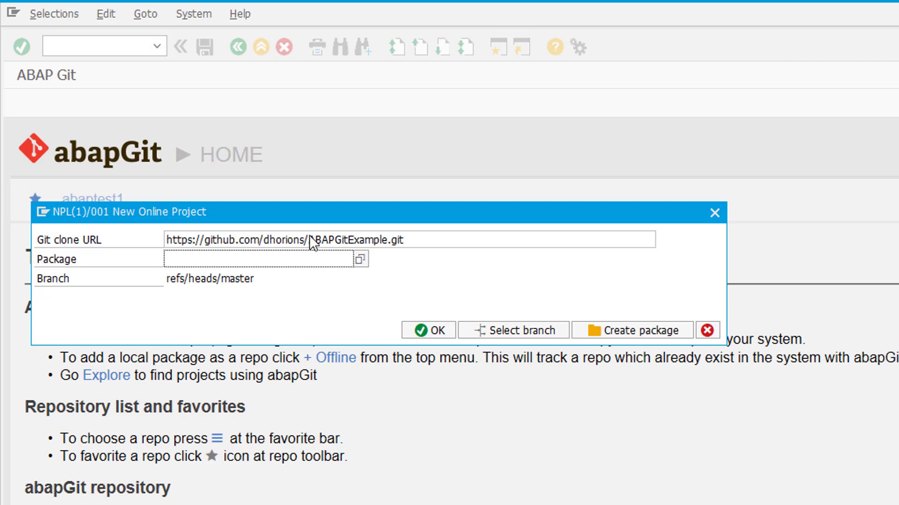
left_click_drag(308, 239, 387, 233)
key("ctrl+c")
left_click(323, 255)
key("ctrl+v")
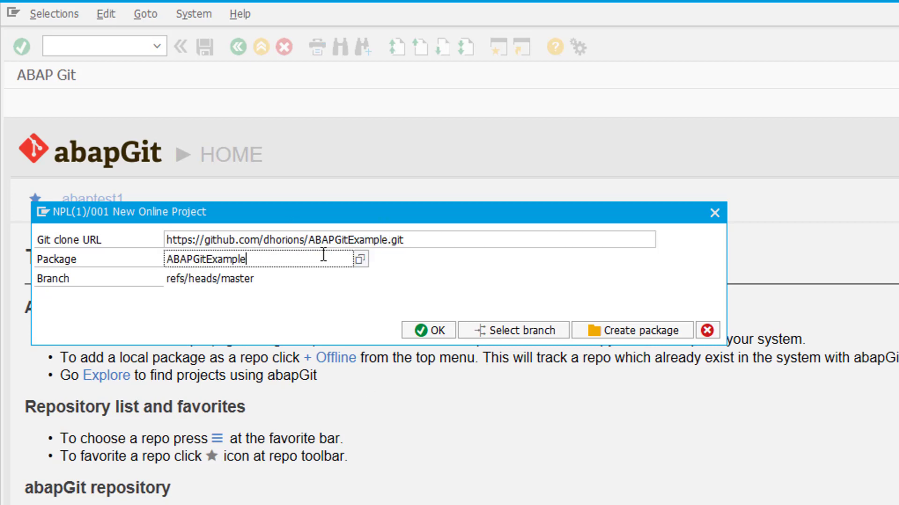
key("Home")
type("Z_")
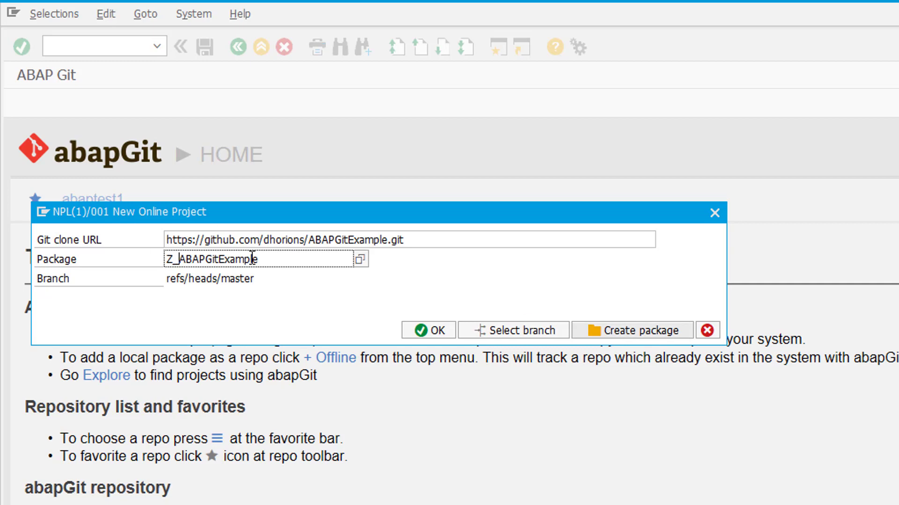
left_click(594, 330)
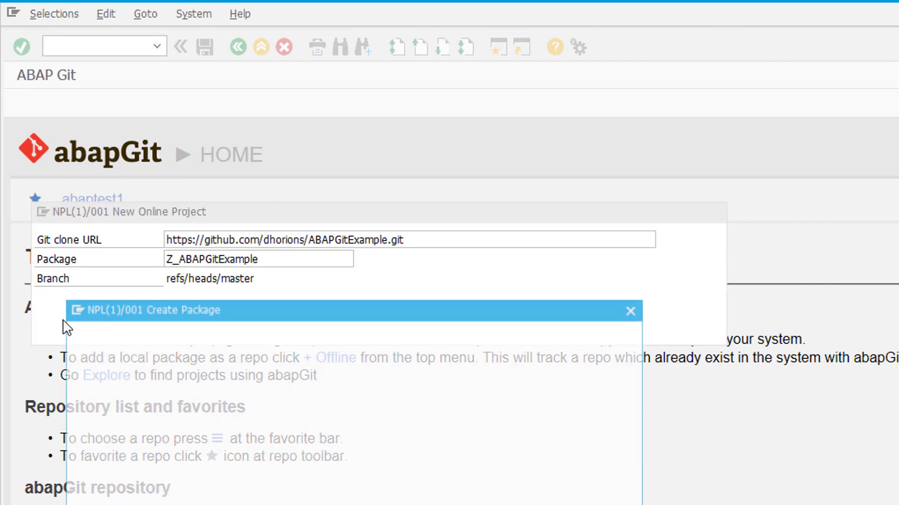
Give the new package the short description 'ABAP Git demo' and confirm it.
left_click(312, 363)
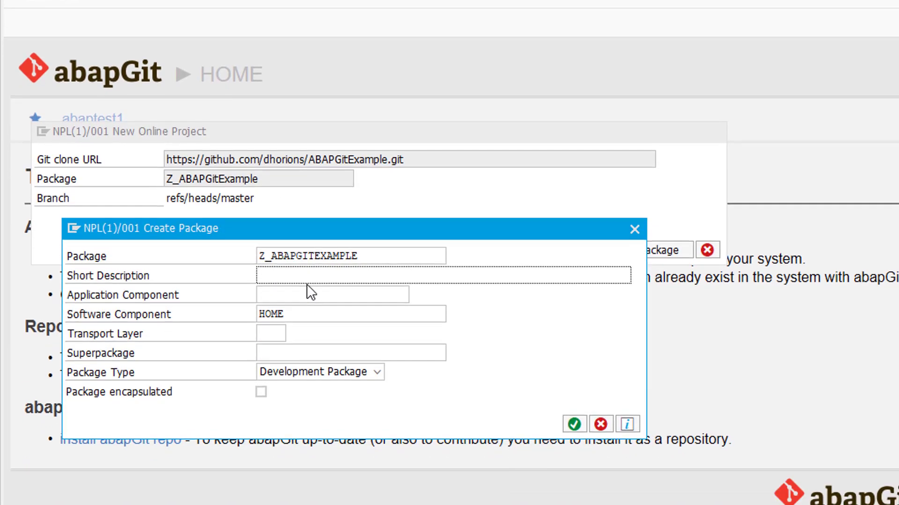
type("ABAP Git demo")
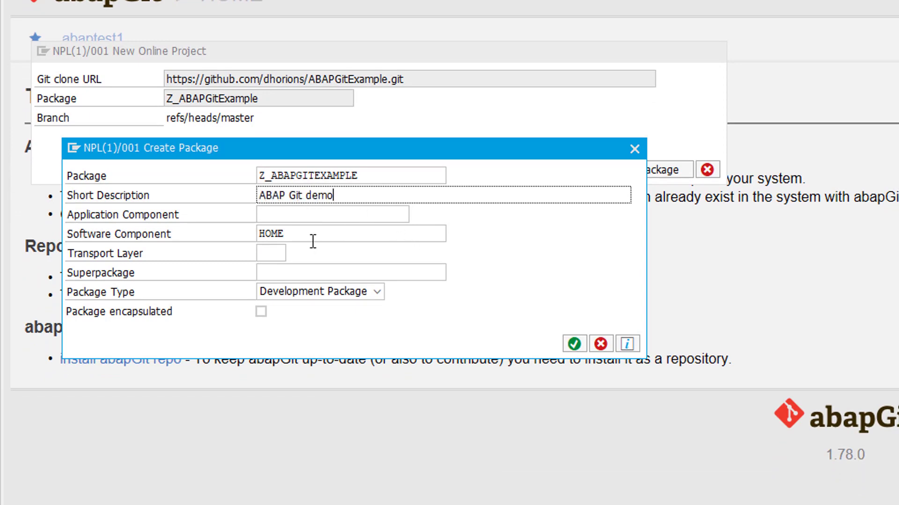
left_click(566, 342)
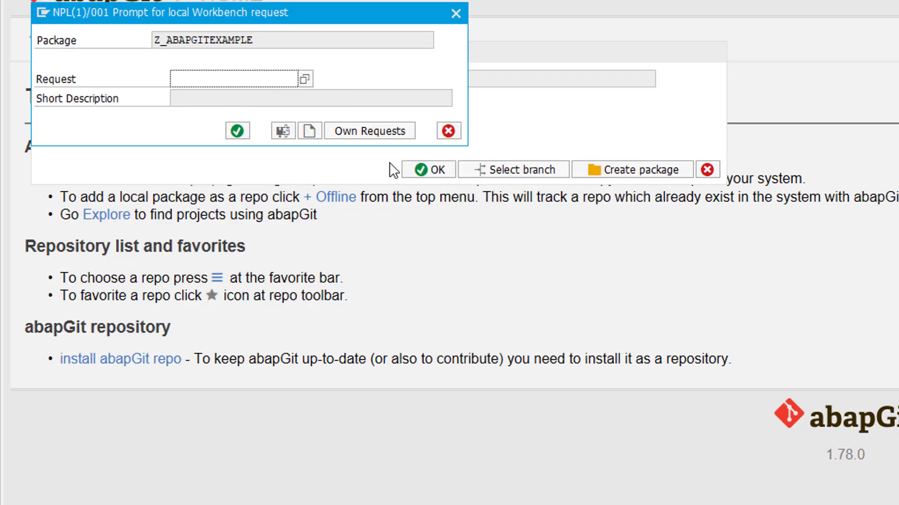
Create workbench request 'ABAP git demo' and confirm cloning ABAPGitExample into the package.
left_click(309, 132)
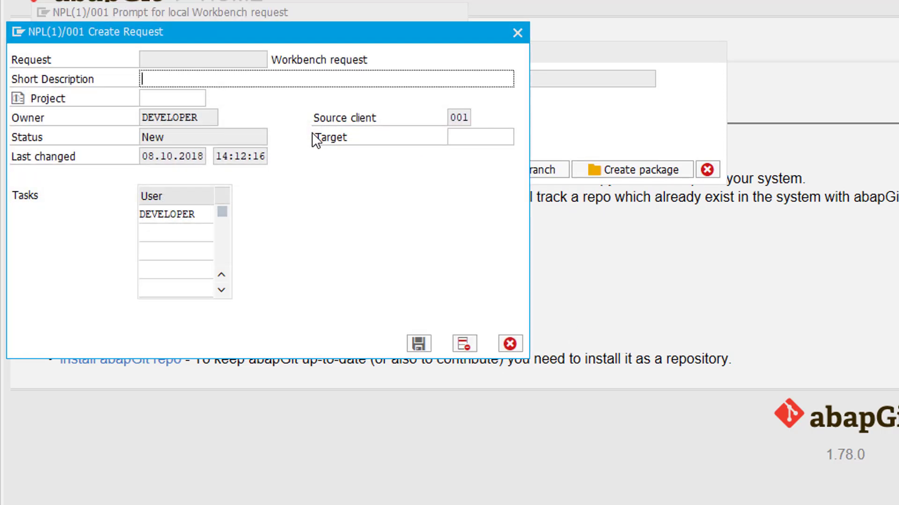
type("ABAP git demo")
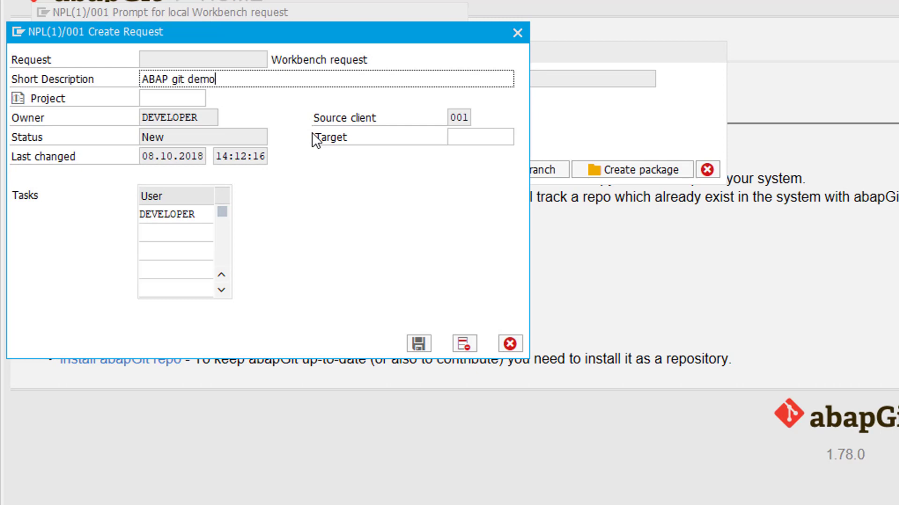
key("Return")
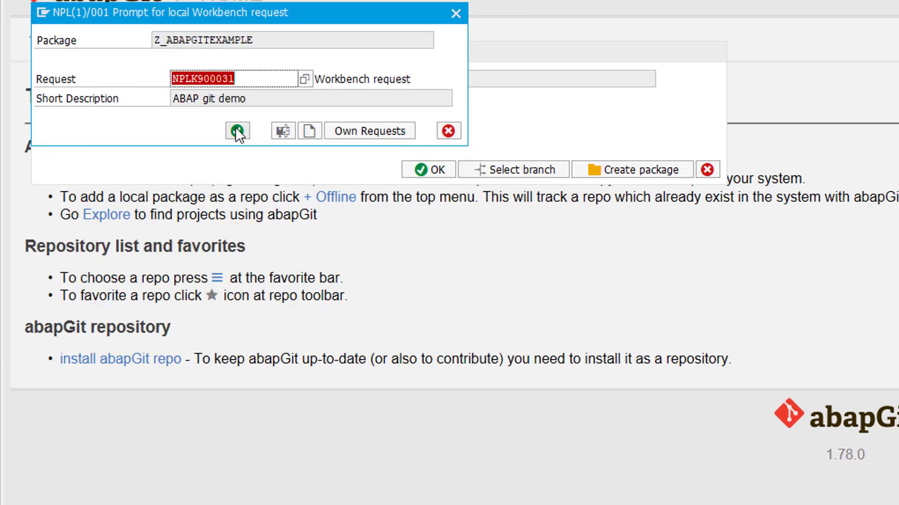
left_click(237, 131)
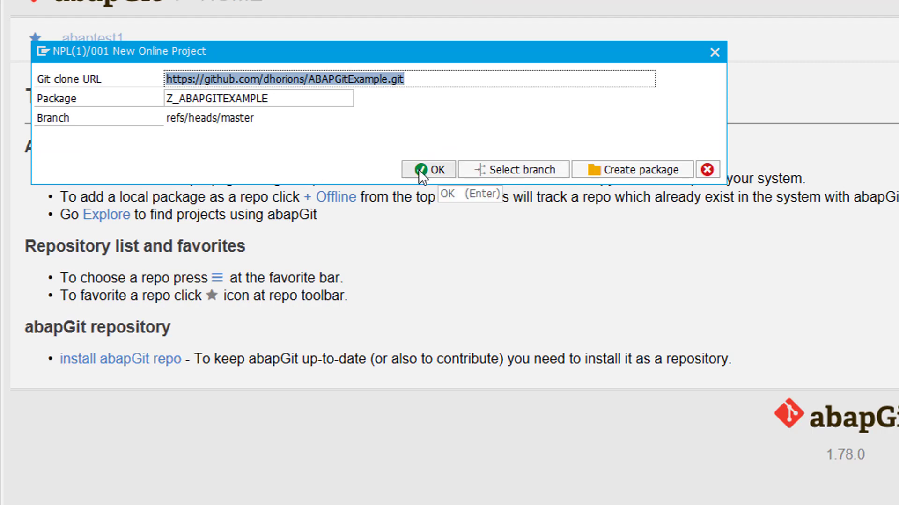
left_click(418, 170)
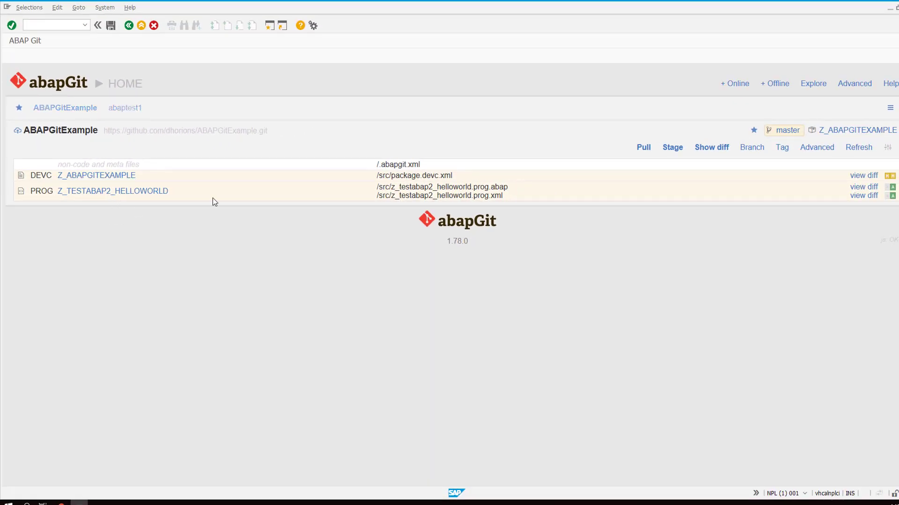
Pull ABAPGitExample, accepting the overwrite warnings and workbench request, then select Z_TESTABAP2_HELLOWORLD.
left_click(644, 149)
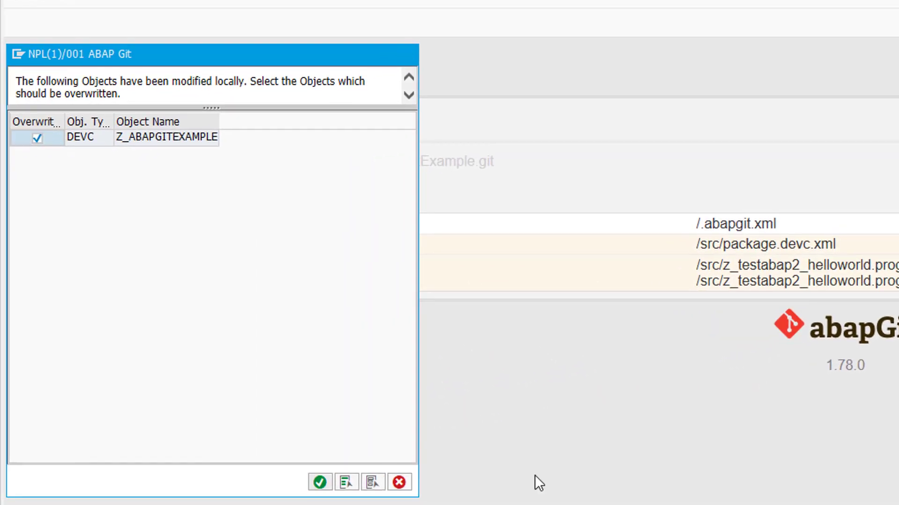
key("Return")
left_click(242, 256)
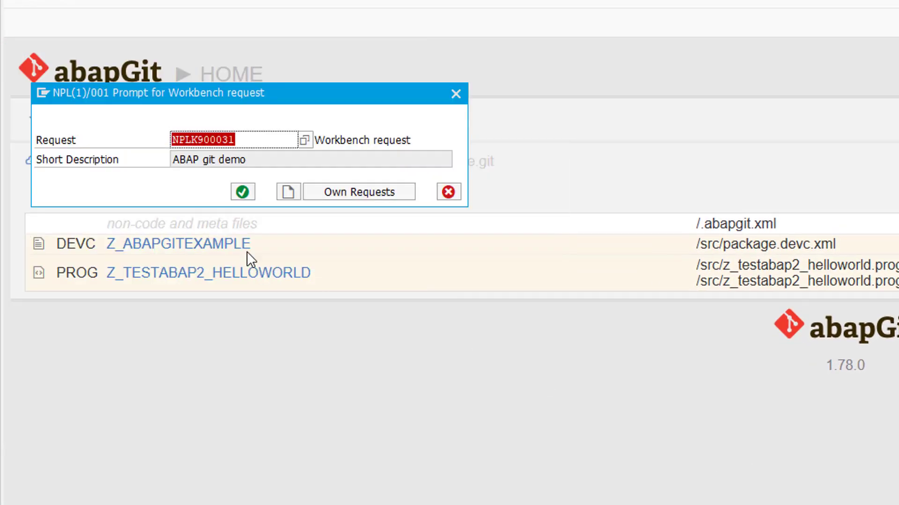
left_click(242, 193)
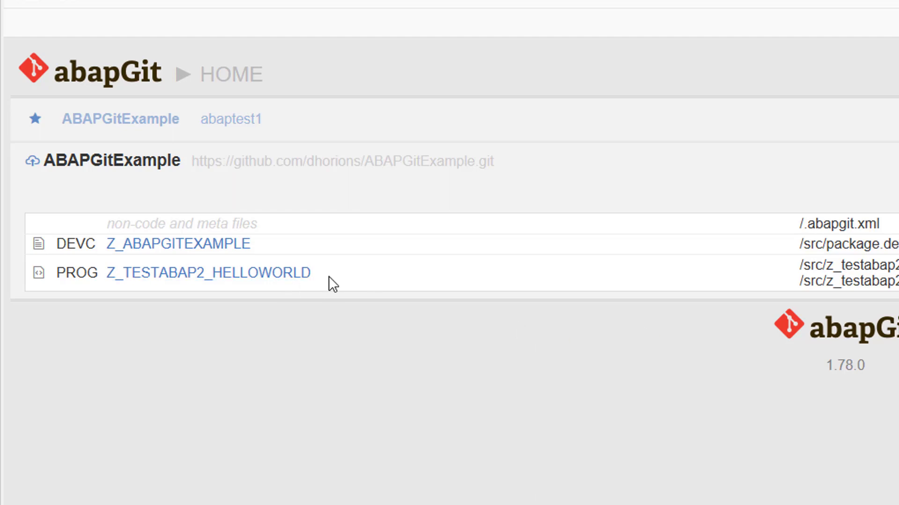
left_click_drag(328, 276, 105, 266)
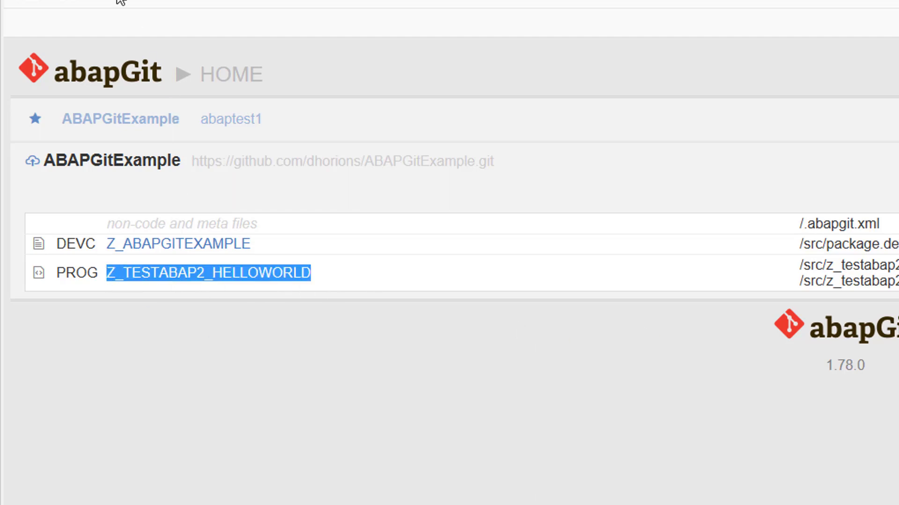
type("/ose38")
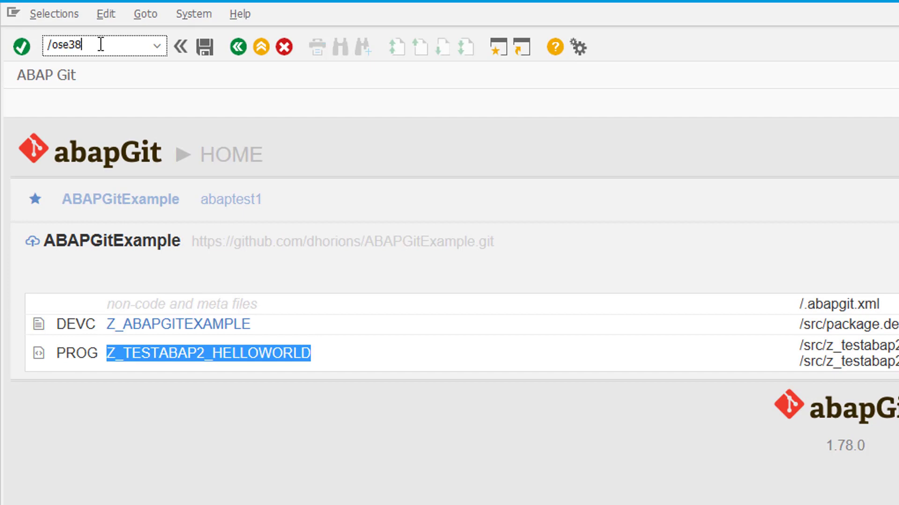
key("Return")
key("ctrl+v")
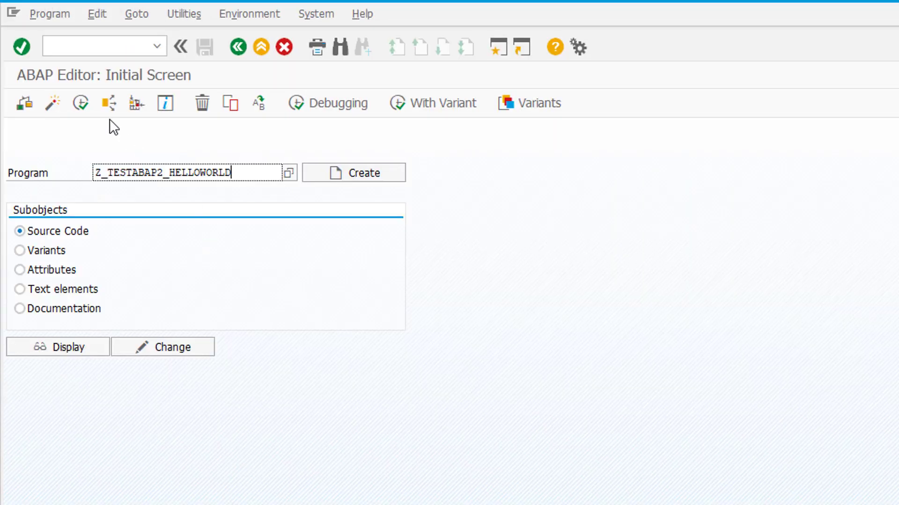
left_click(75, 101)
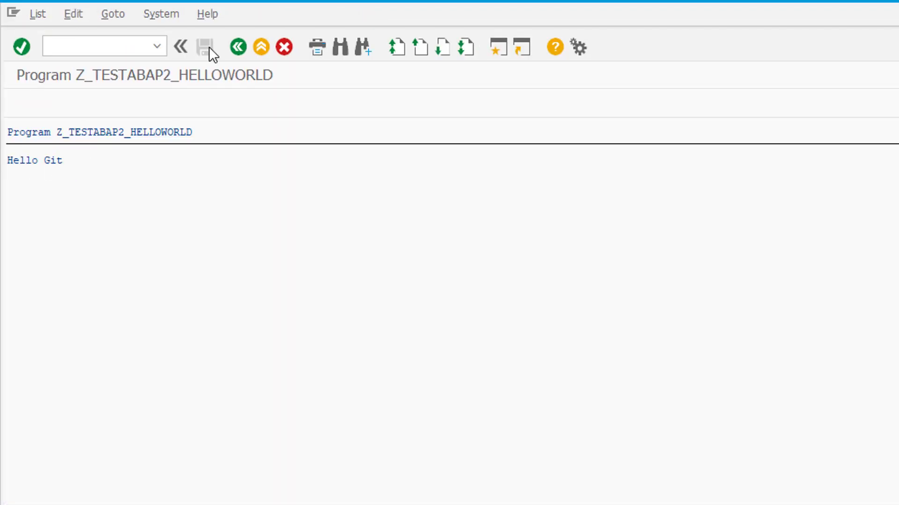
left_click(237, 46)
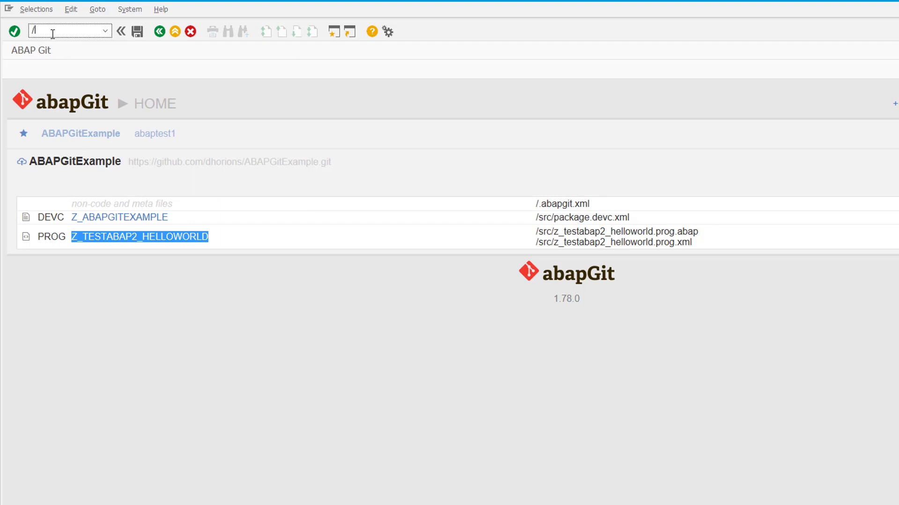
Edit line 7 of Z_TESTABAP2_HELLOWORLD to write 'Hello Git. This is a change' and activate it.
type("nse38")
key("Return")
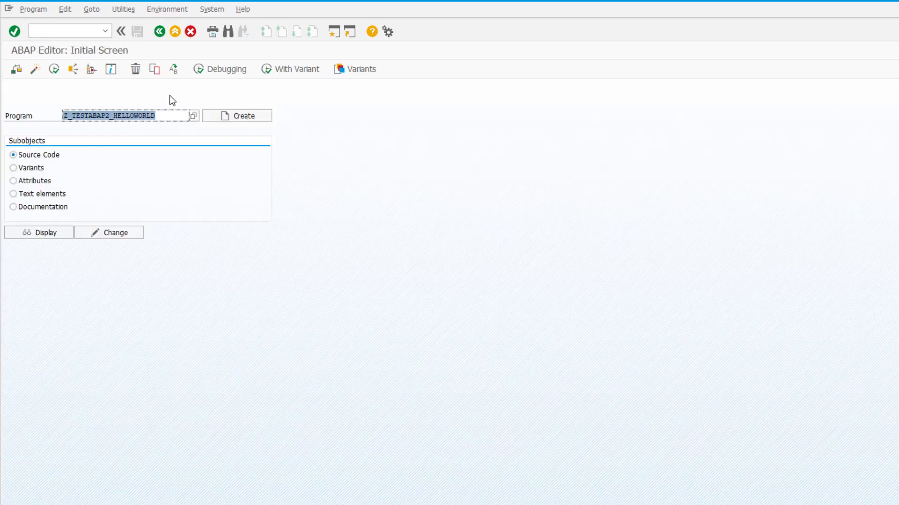
left_click(94, 233)
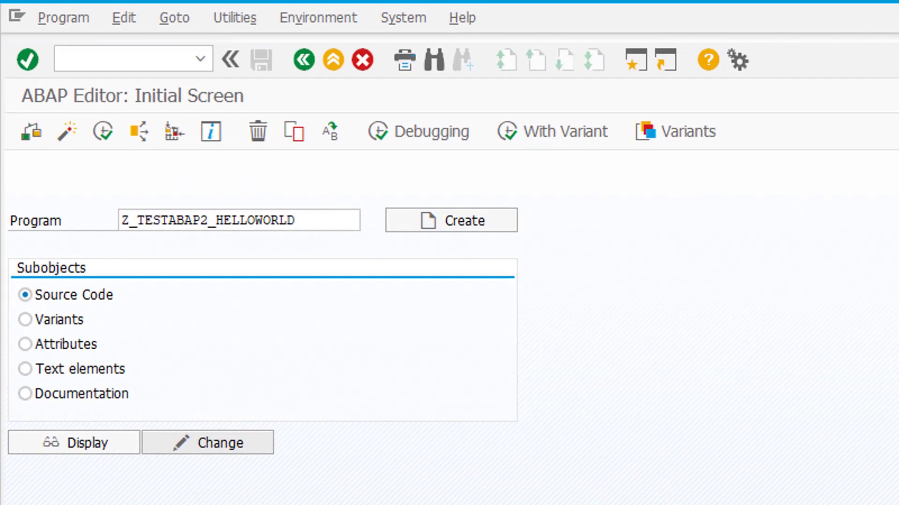
left_click(261, 311)
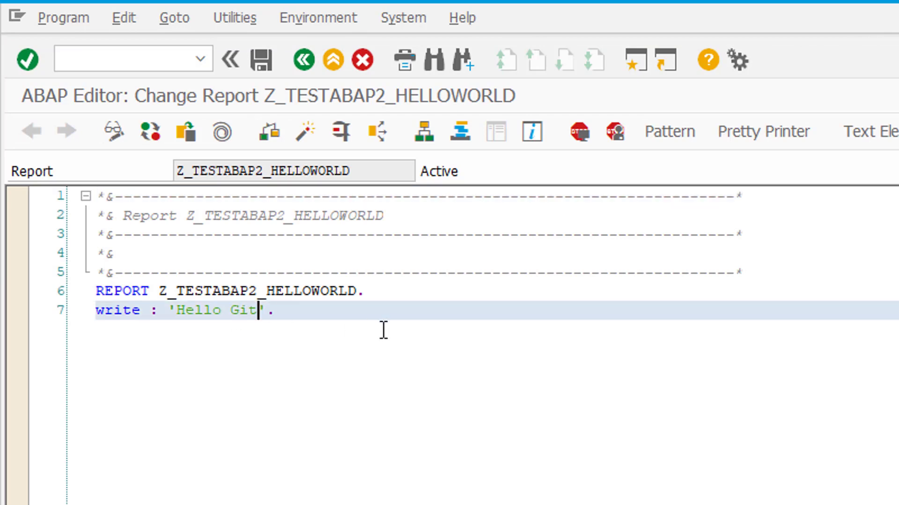
type(".  This is a cha")
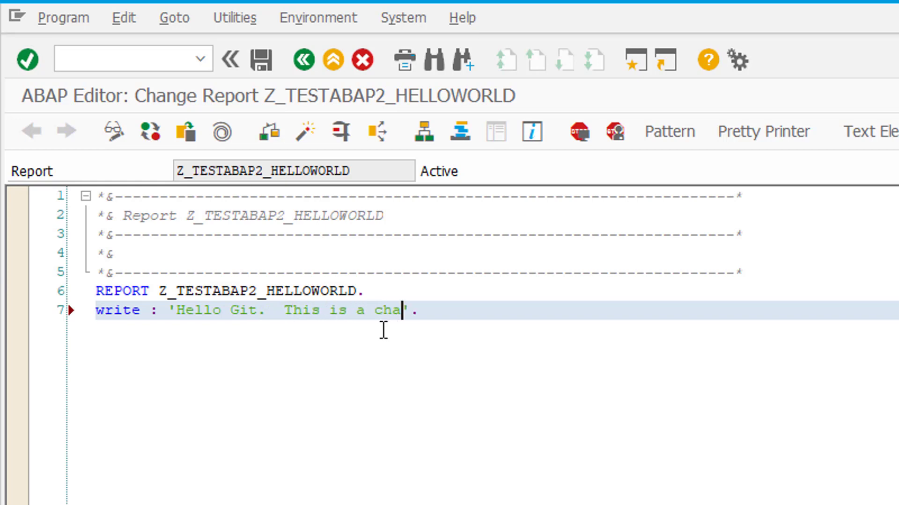
type("nge")
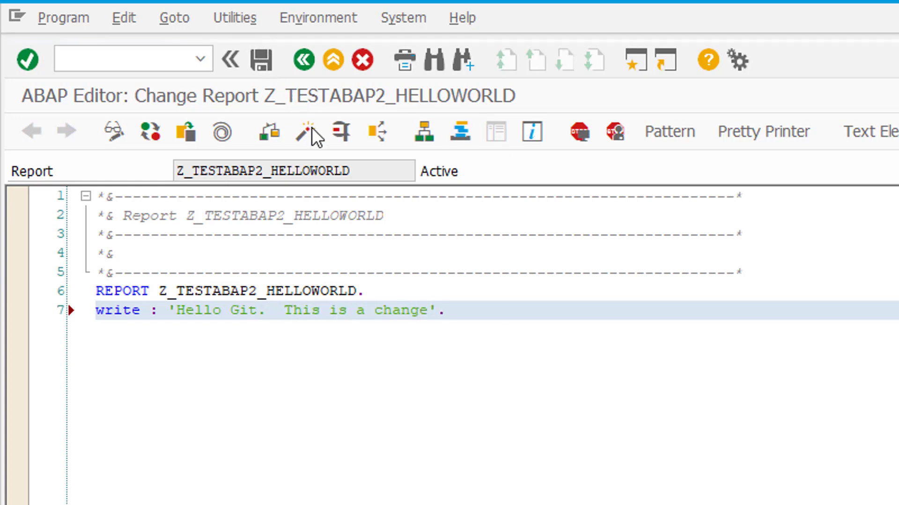
left_click(308, 129)
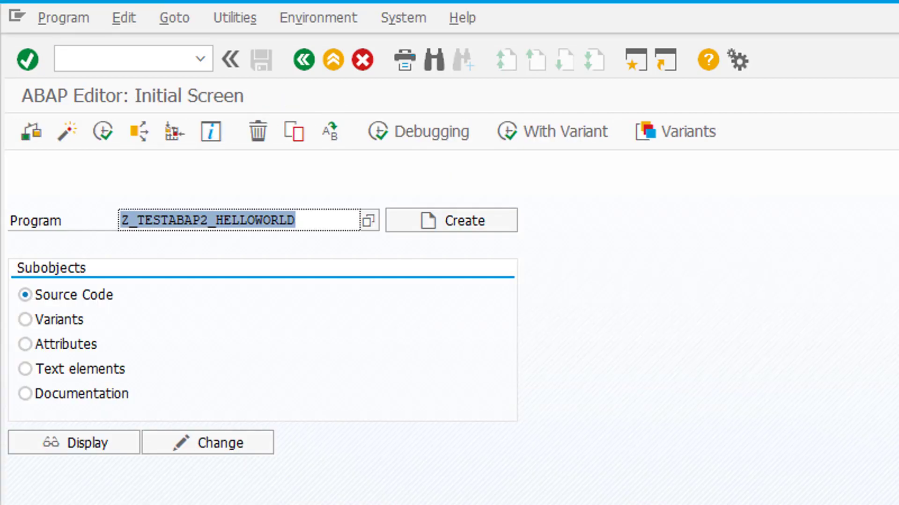
Run ZABAPGIT, open ABAPGitExample and stage the changed z_testabap2_helloworld.prog.abap file.
key("Delete")
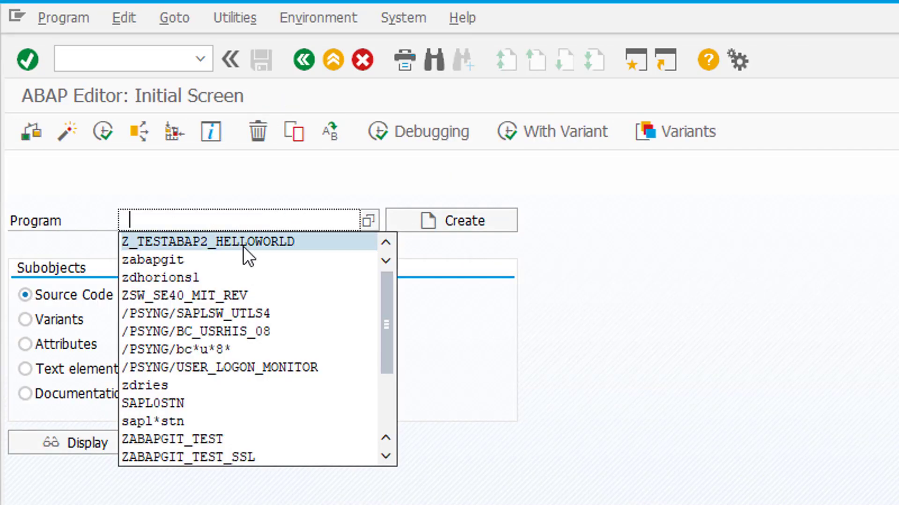
key("Return")
left_click(102, 131)
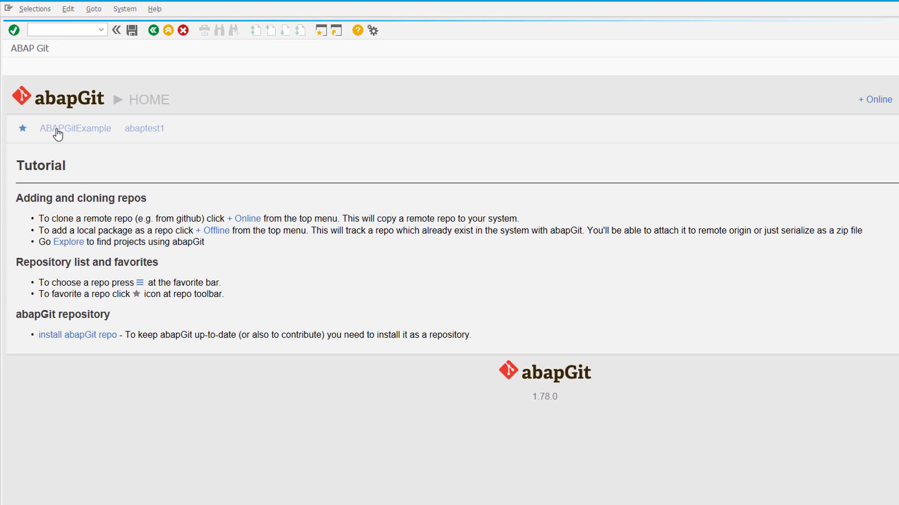
left_click(84, 193)
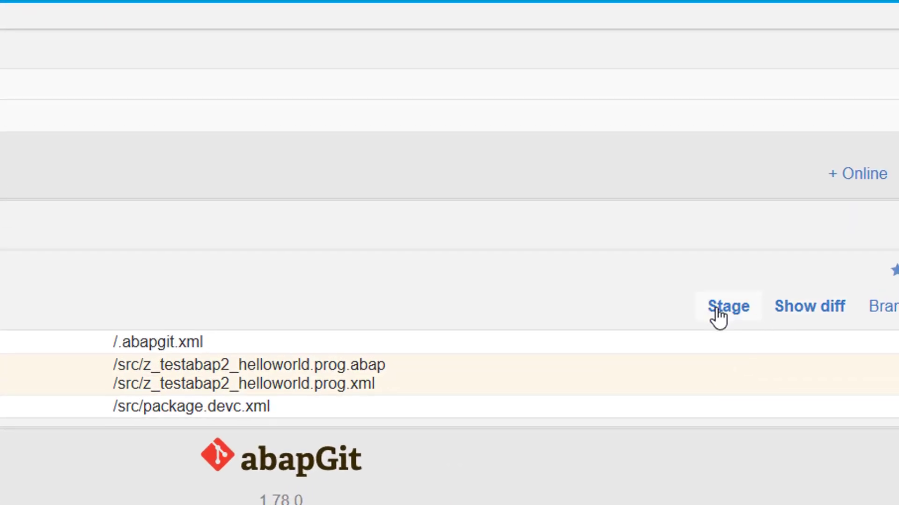
left_click(728, 307)
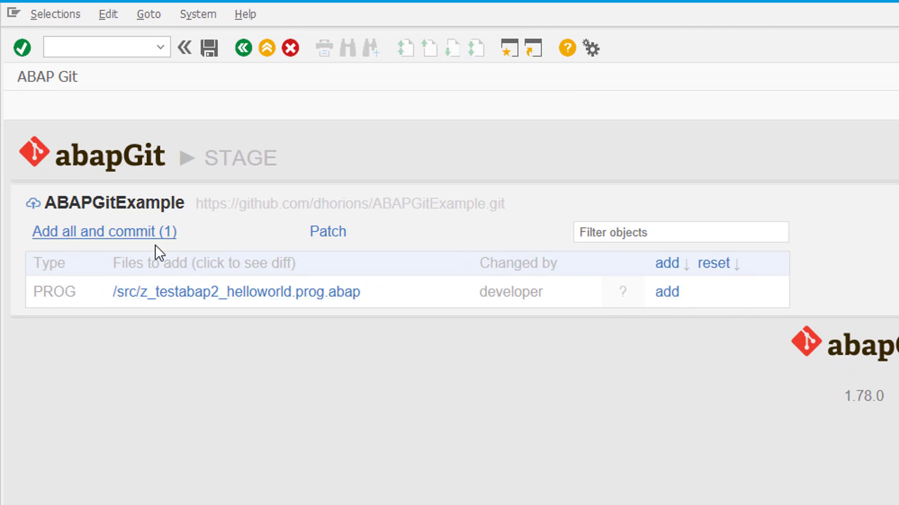
left_click(666, 292)
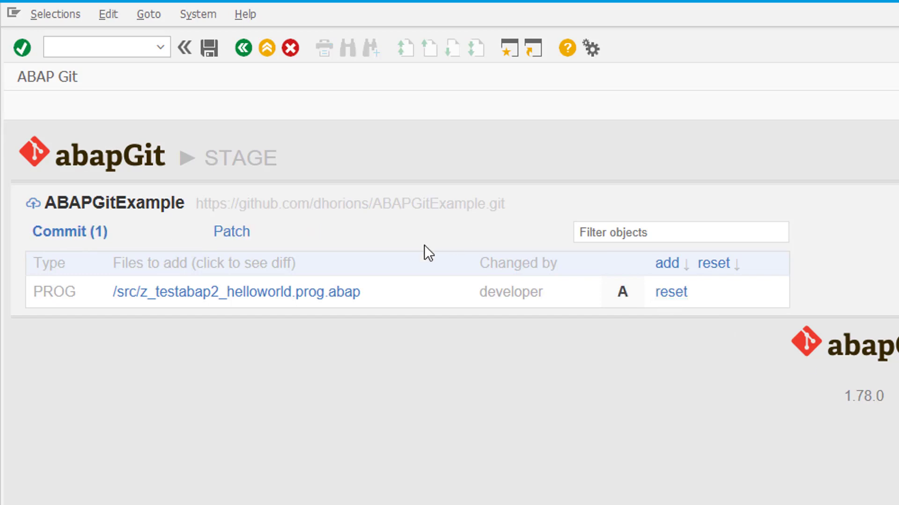
Start a commit and fill in the committer's e-mail and the comment 'Git commit demo'.
left_click(76, 234)
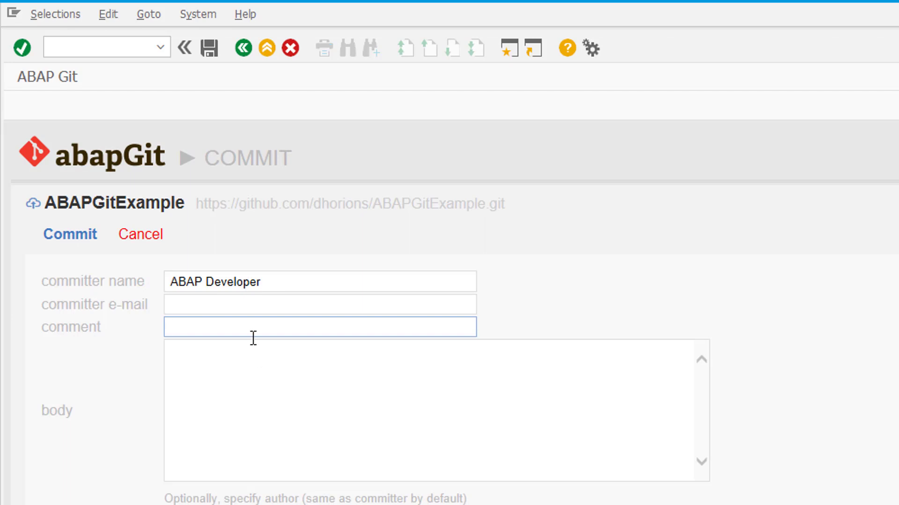
left_click(245, 305)
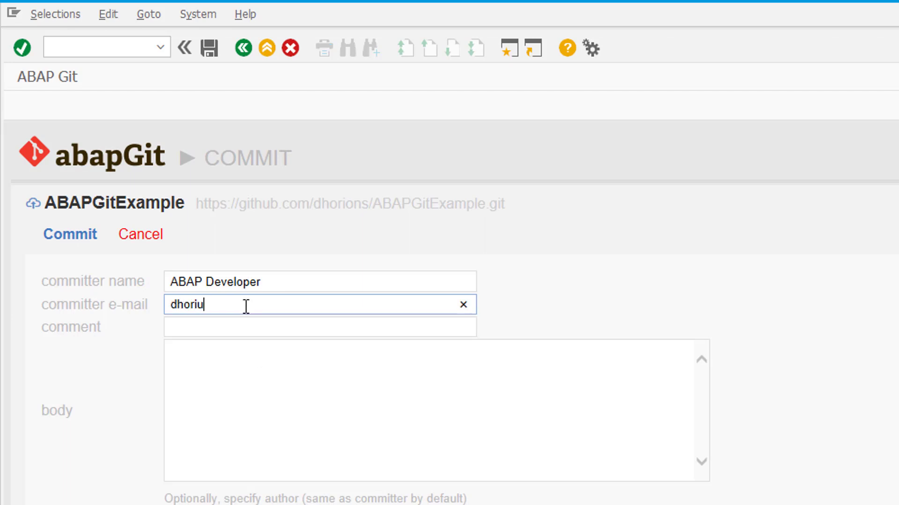
key("BackSpace")
key("BackSpace")
key("BackSpace")
key("ctrl+a")
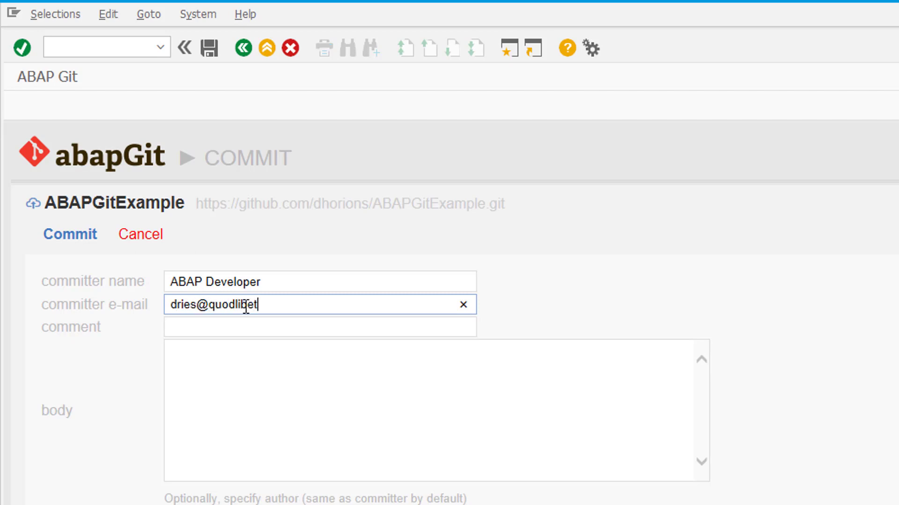
key("Tab")
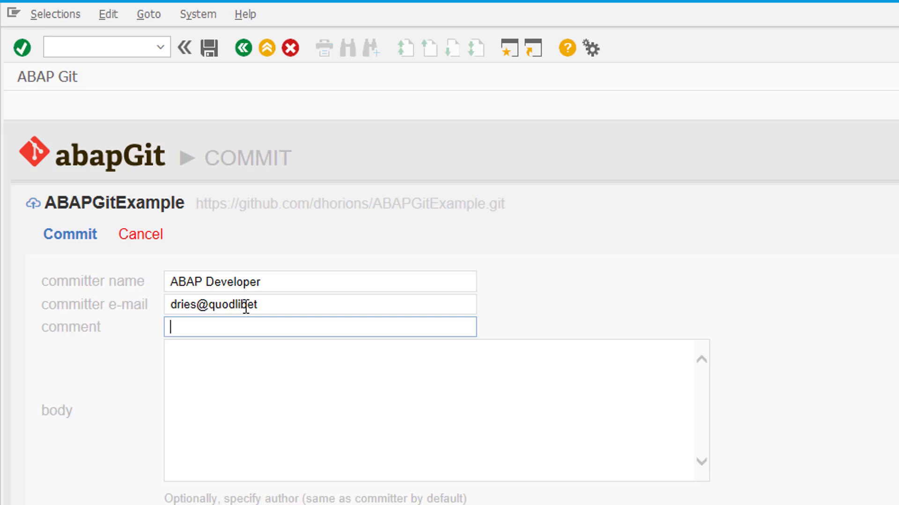
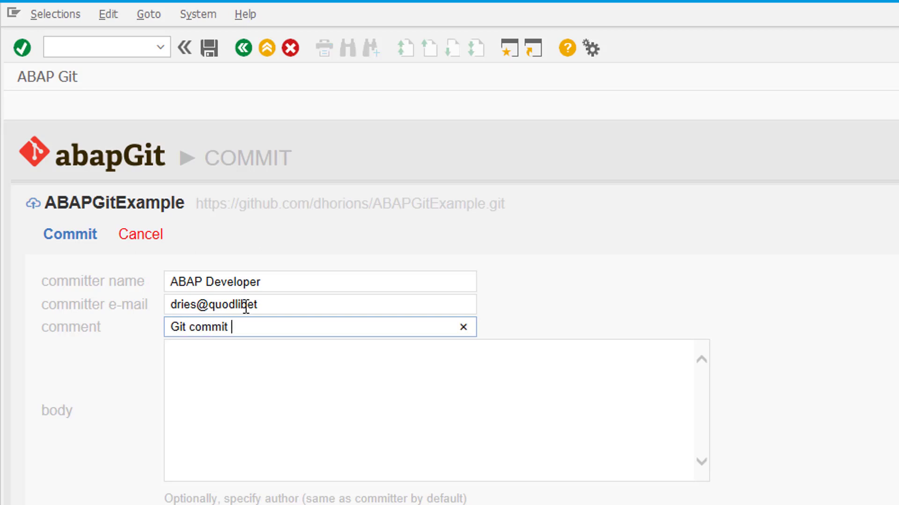
Submit the commit and log in to GitHub with the account username and password.
left_click(75, 240)
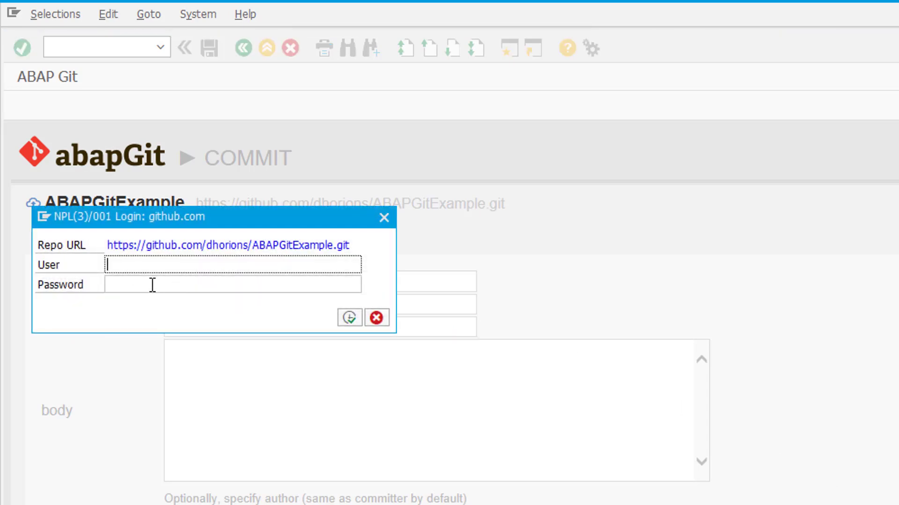
key("Tab")
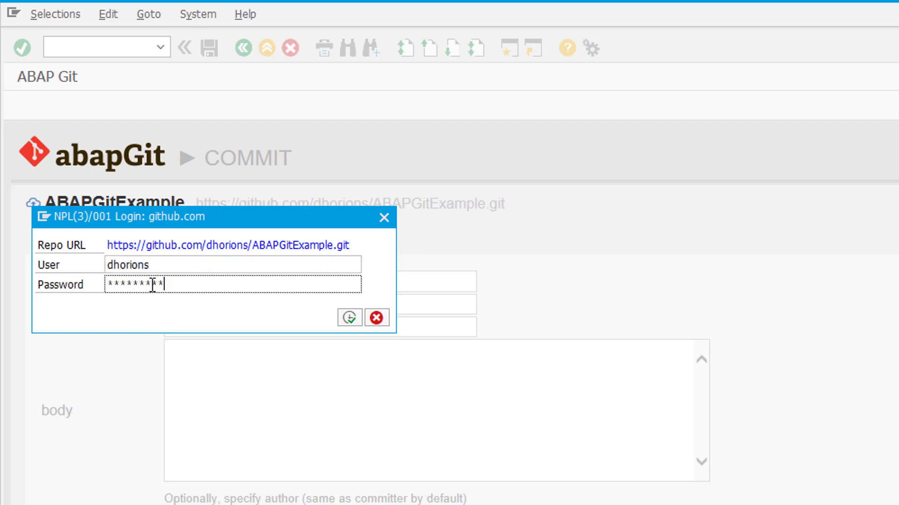
left_click(349, 317)
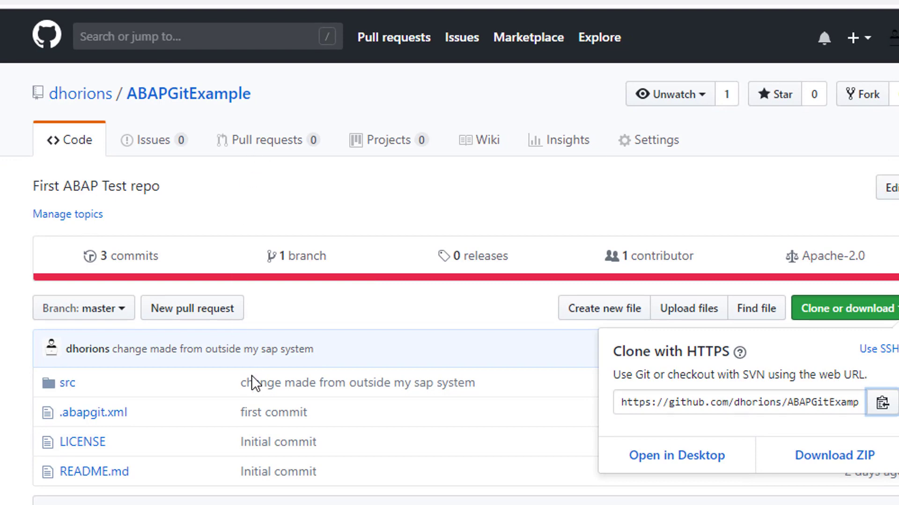
Reload the GitHub repository and open the 'Git commit demo' commit showing line 7's change.
left_click(72, 400)
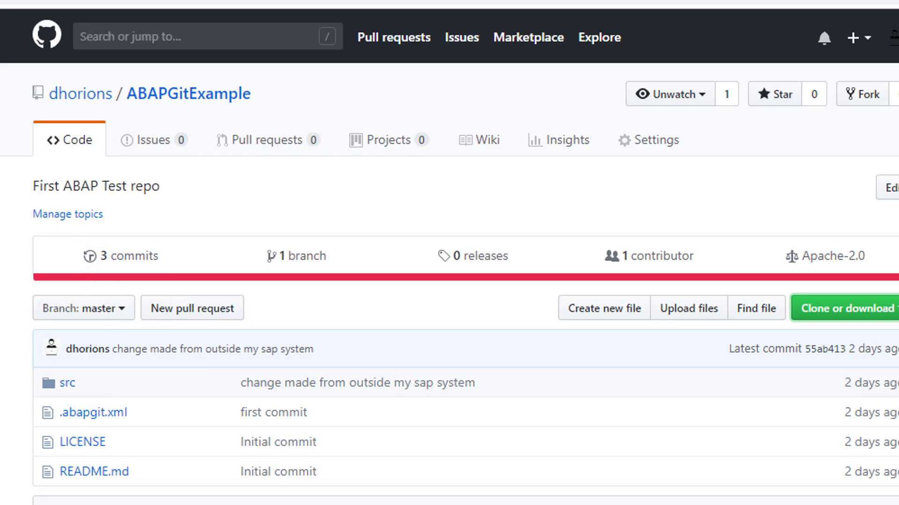
key("F5")
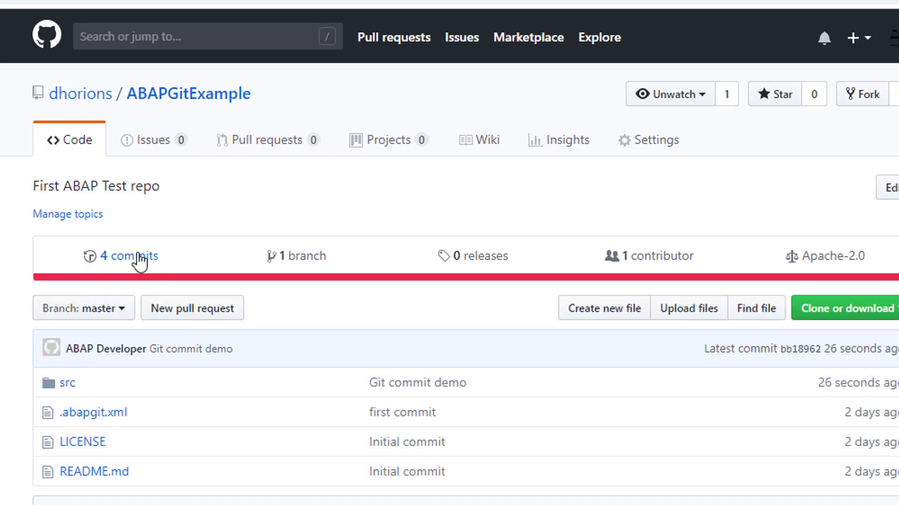
left_click(139, 259)
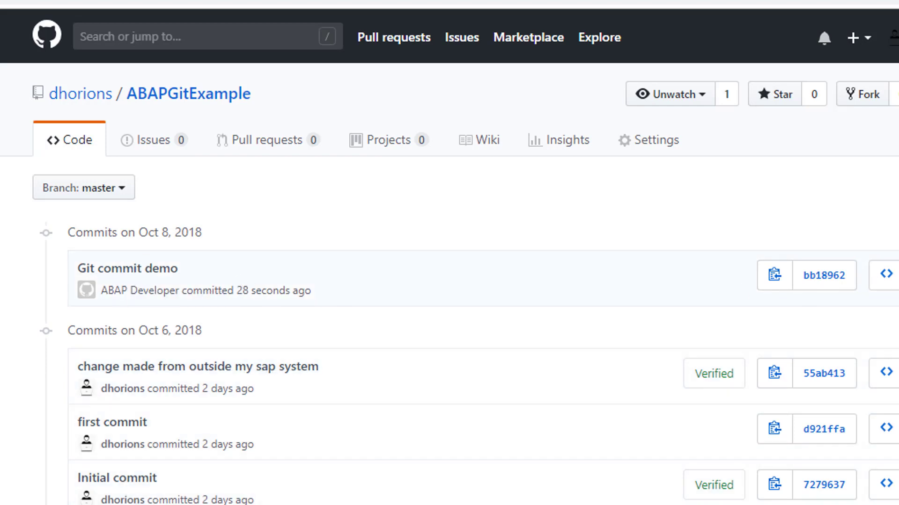
left_click(831, 282)
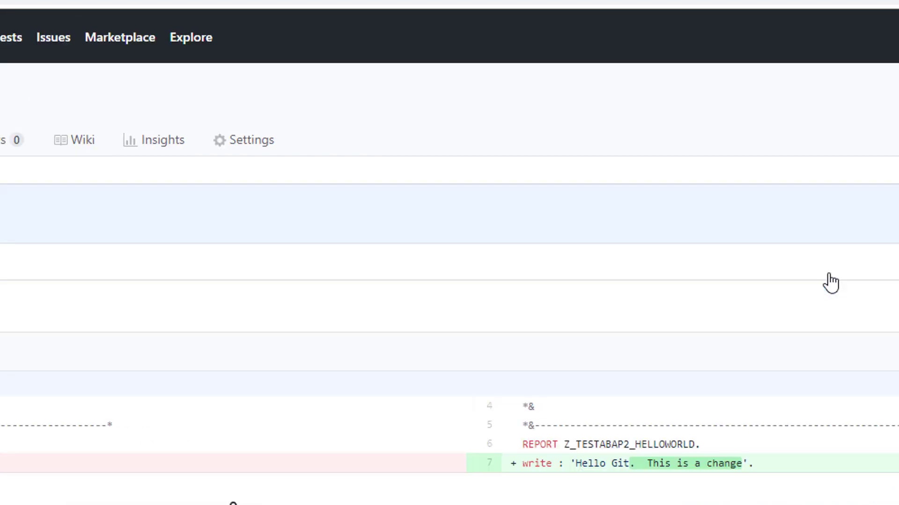